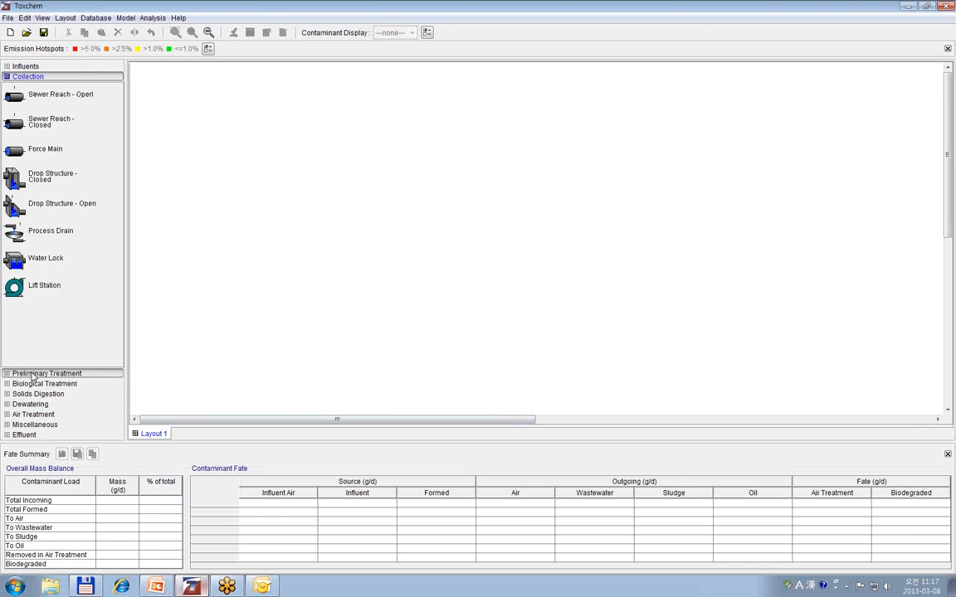
Look through the unit process categories from Preliminary Treatment to Air Treatment
left_click(31, 373)
left_click(33, 383)
left_click(32, 393)
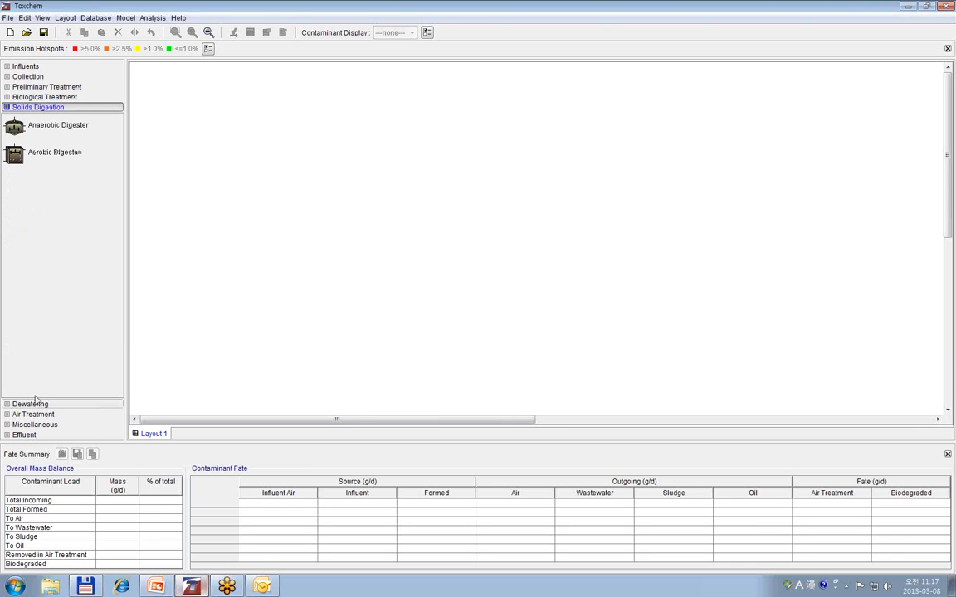
left_click(33, 401)
left_click(34, 415)
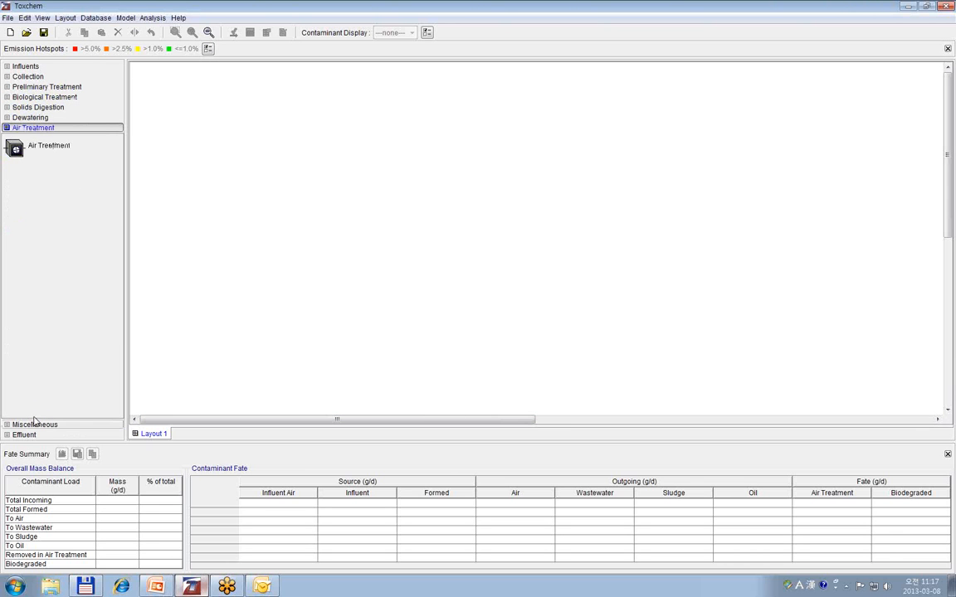
Place a Wastewater Influent, an Equalization basin and a Primary Clarifier in a row from left to right on the layout
left_click(17, 66)
left_click_drag(12, 91, 216, 112)
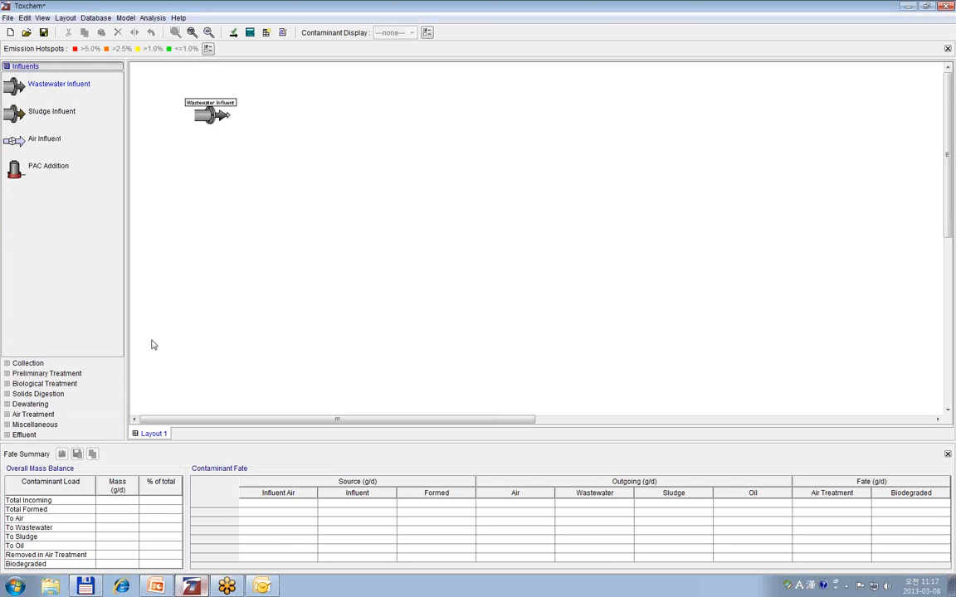
left_click(42, 373)
left_click_drag(25, 131, 286, 134)
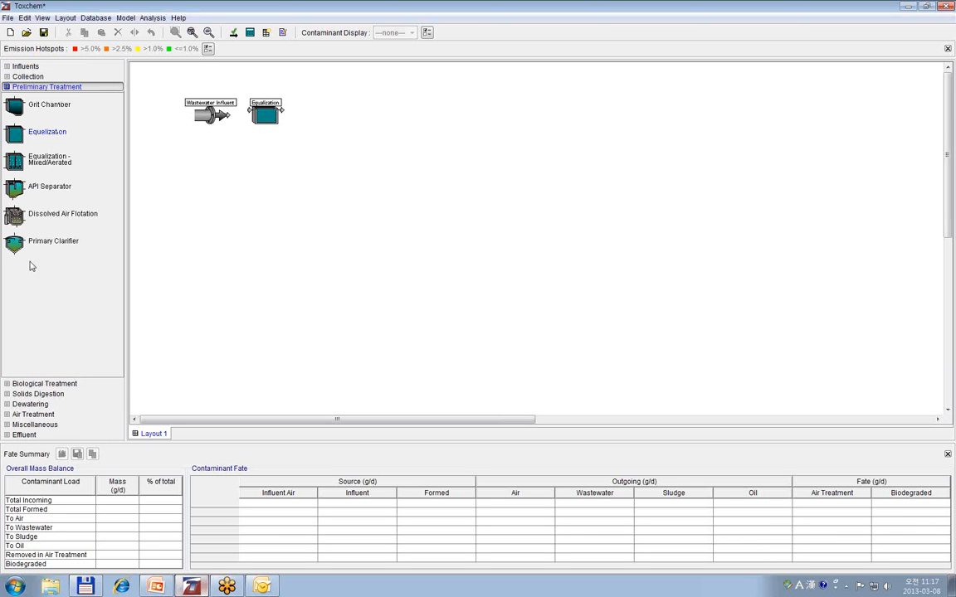
left_click_drag(15, 245, 324, 125)
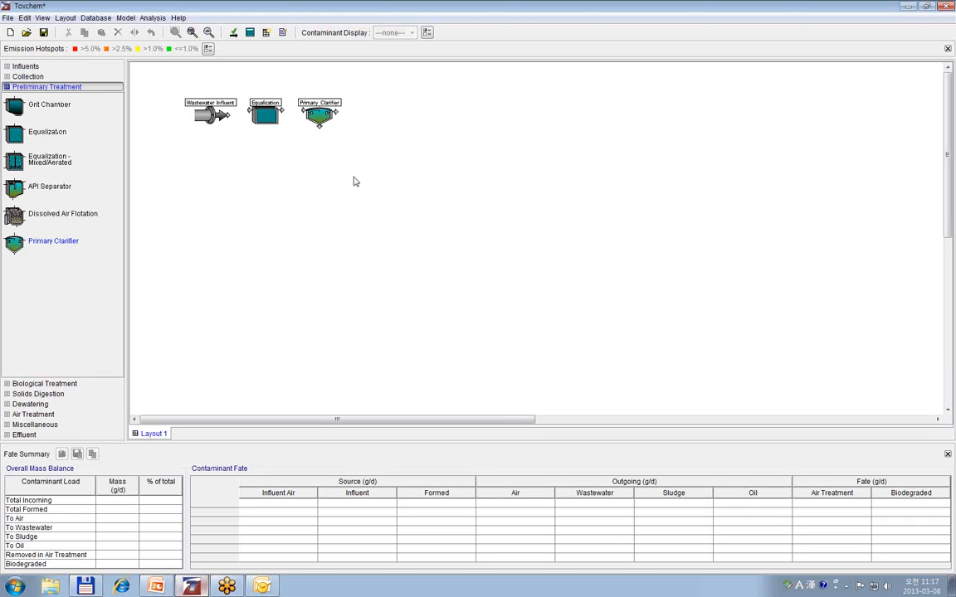
Connect the Wastewater Influent outlet to the Equalization inlet, and the Equalization outlet to the Primary Clarifier inlet
left_click_drag(227, 115, 251, 109)
left_click(247, 109)
left_click_drag(283, 110, 304, 108)
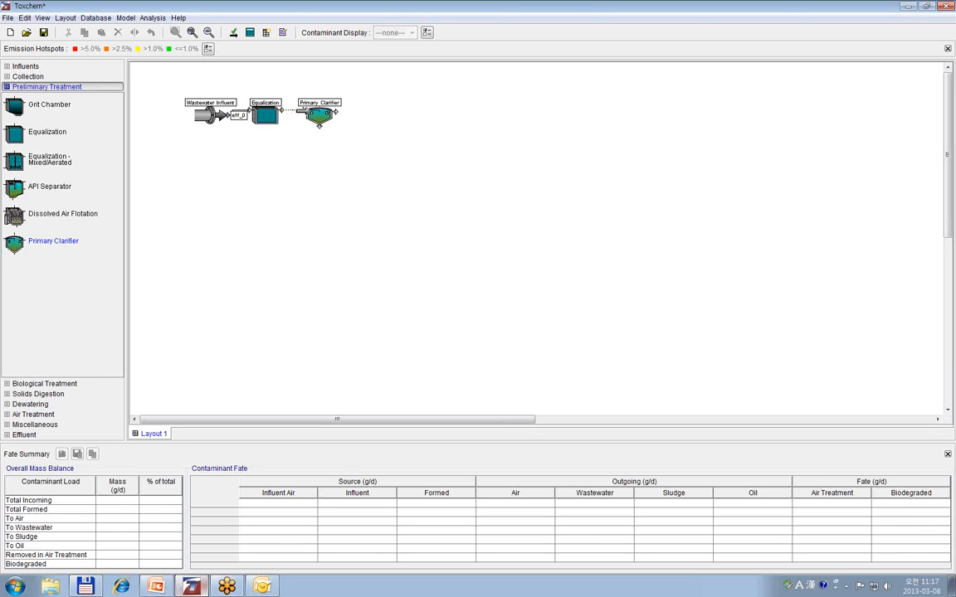
left_click(302, 110)
Open the Wastewater Influent parameters and review its flow rate, suspended solids, VSS to SS ratio, oil/grease concentration and temperature
right_click(207, 119)
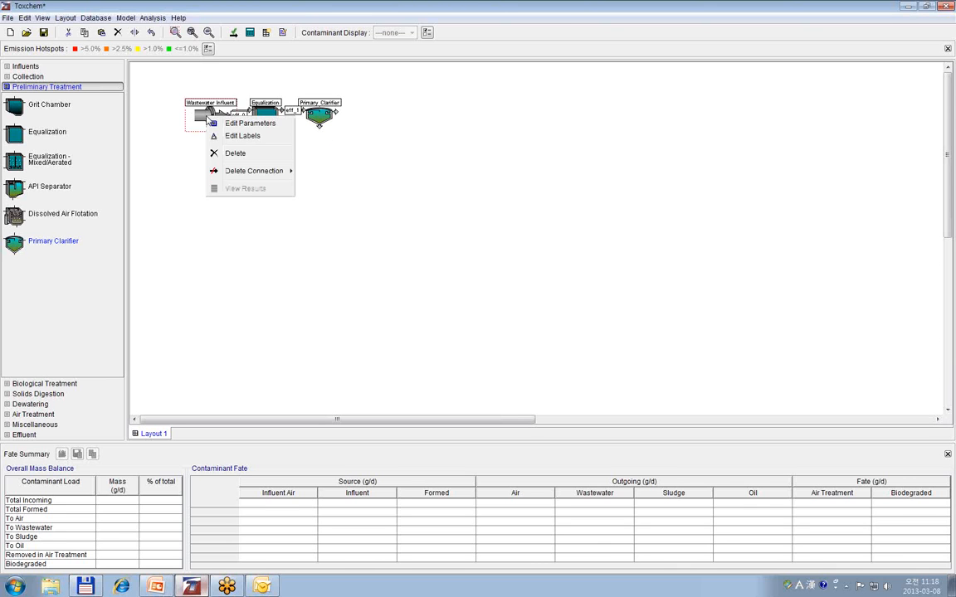
left_click(265, 126)
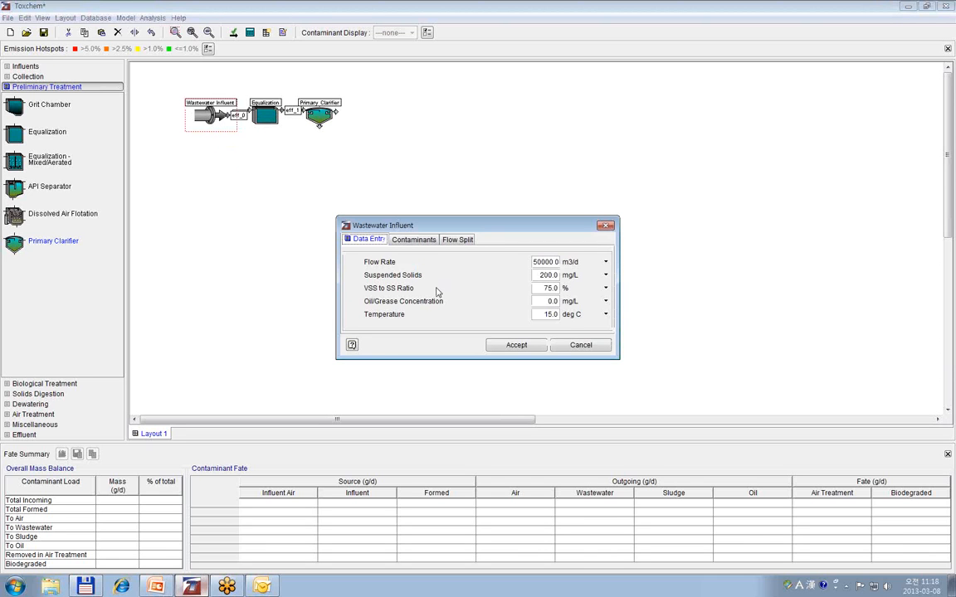
left_click(536, 262)
left_click(542, 275)
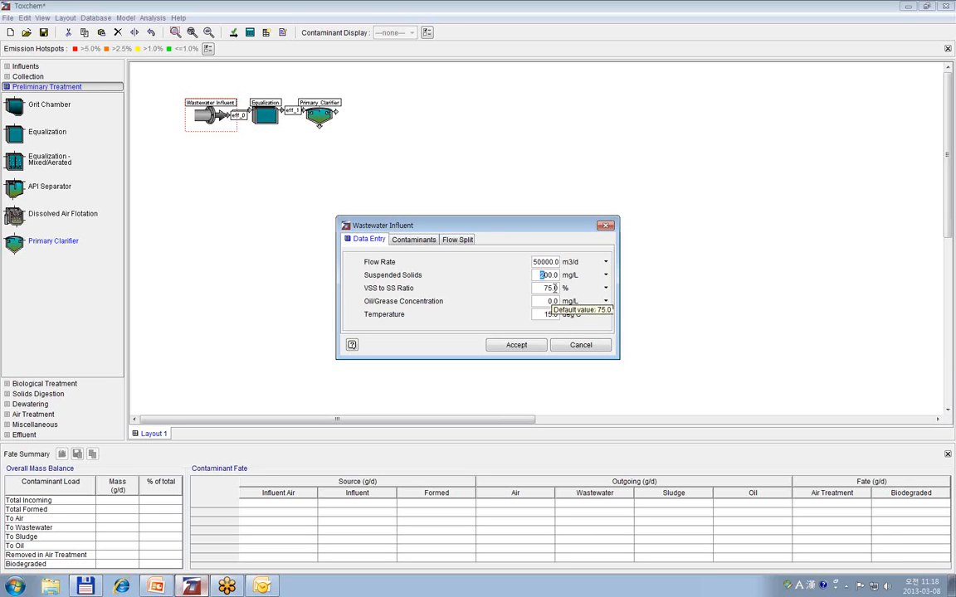
left_click(544, 289)
left_click(551, 301)
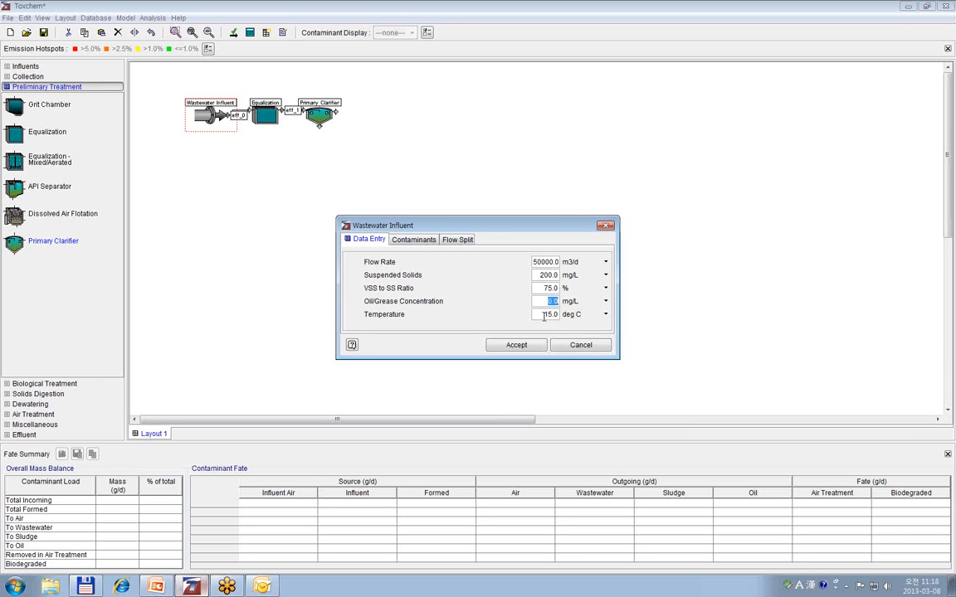
left_click(544, 315)
Search the organic chemicals for benzene and add it to the Wastewater Influent's contaminants
left_click(412, 239)
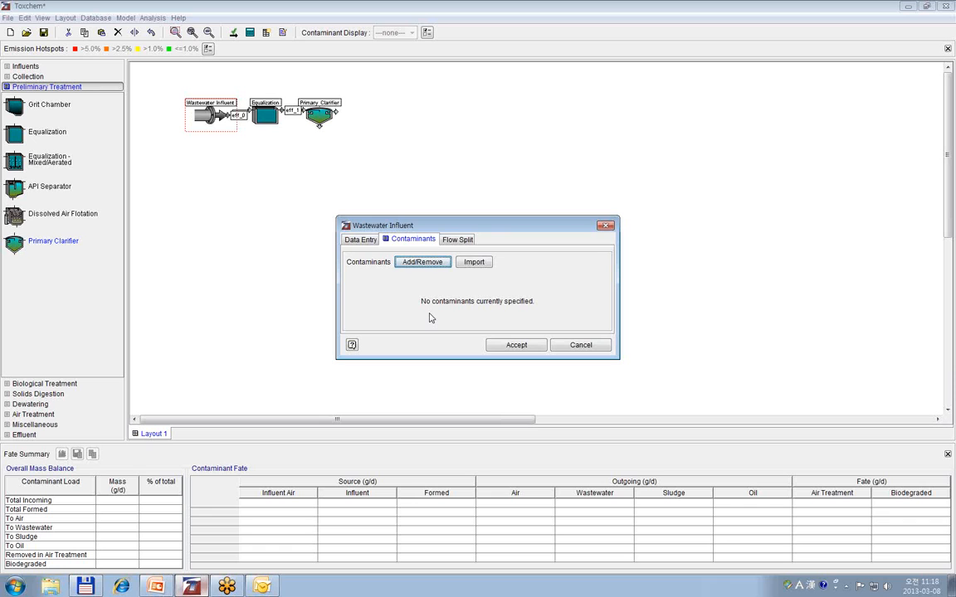
left_click(442, 263)
left_click(395, 206)
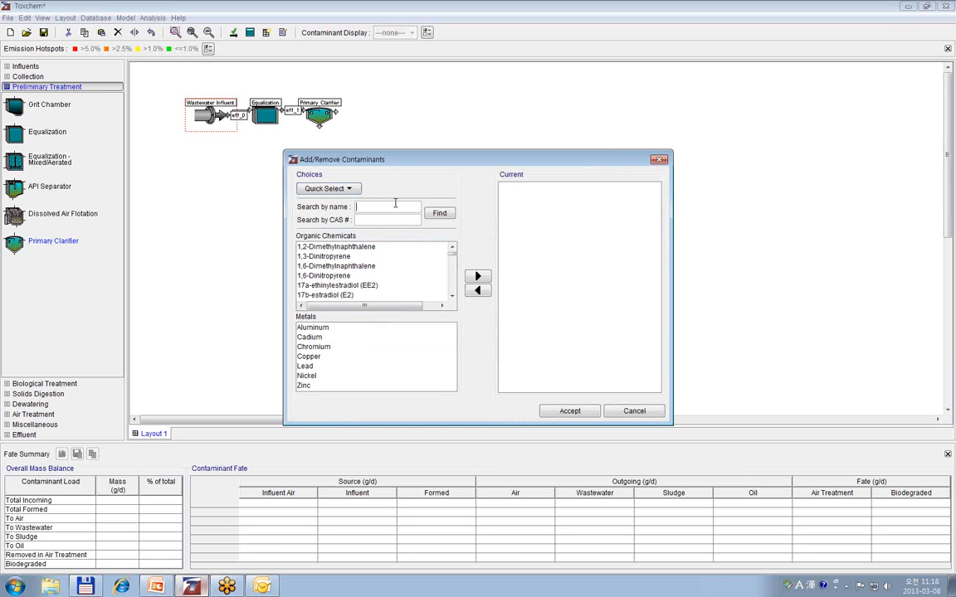
type("benzene")
left_click(439, 213)
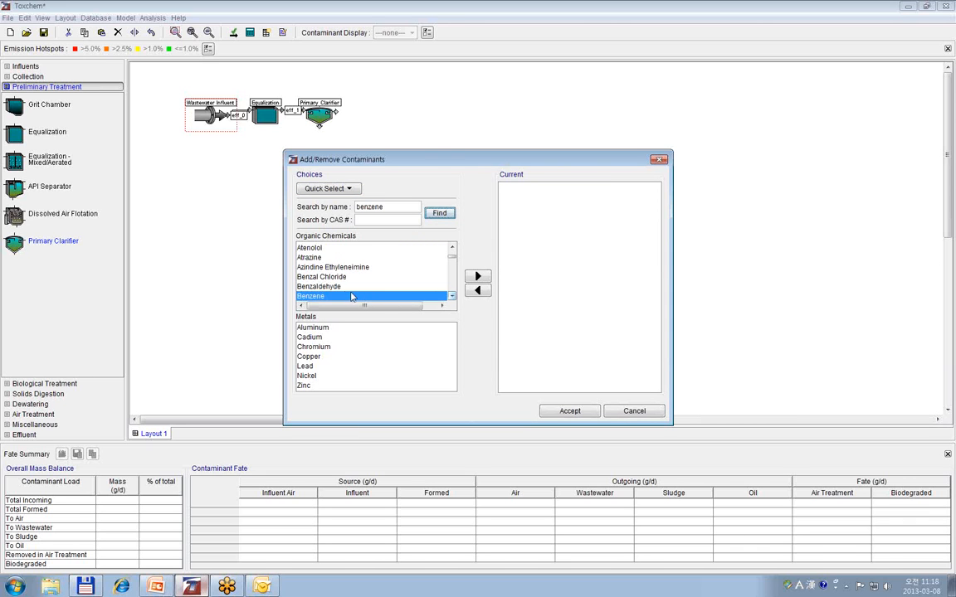
left_click(477, 276)
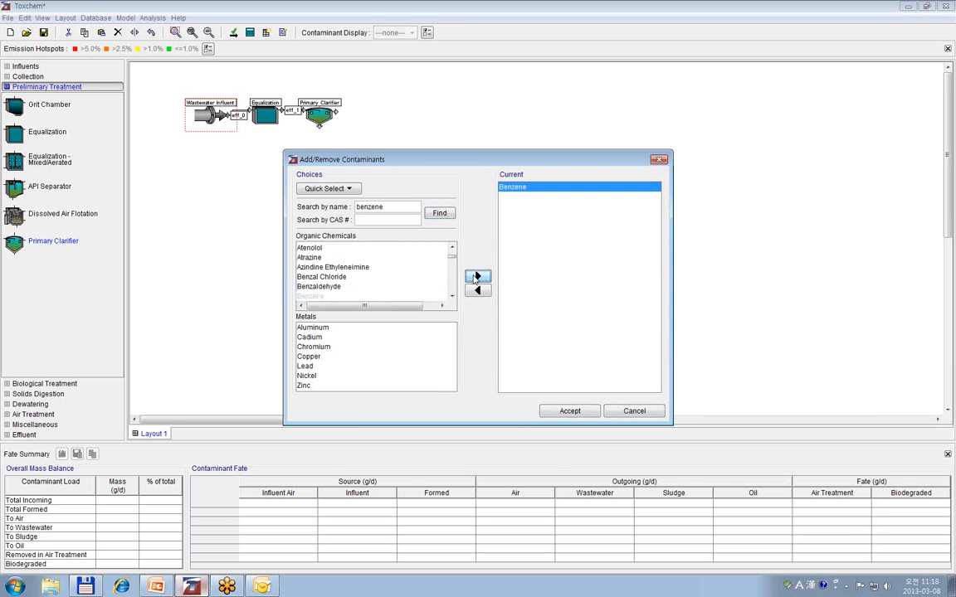
left_click(570, 410)
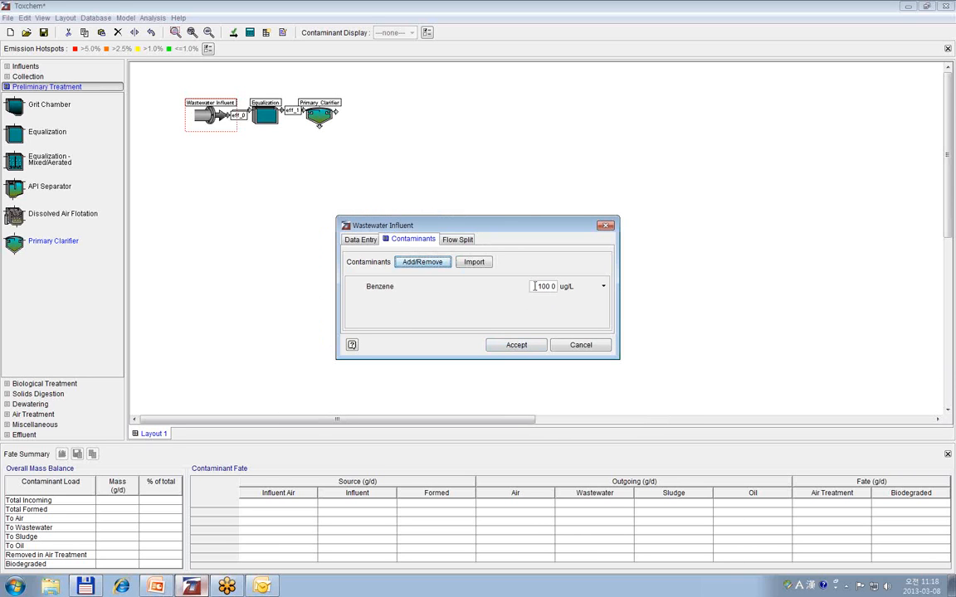
Set the influent's benzene concentration to 1000 ug/L and accept the parameters
left_click_drag(534, 286, 568, 287)
type("1000")
left_click(523, 346)
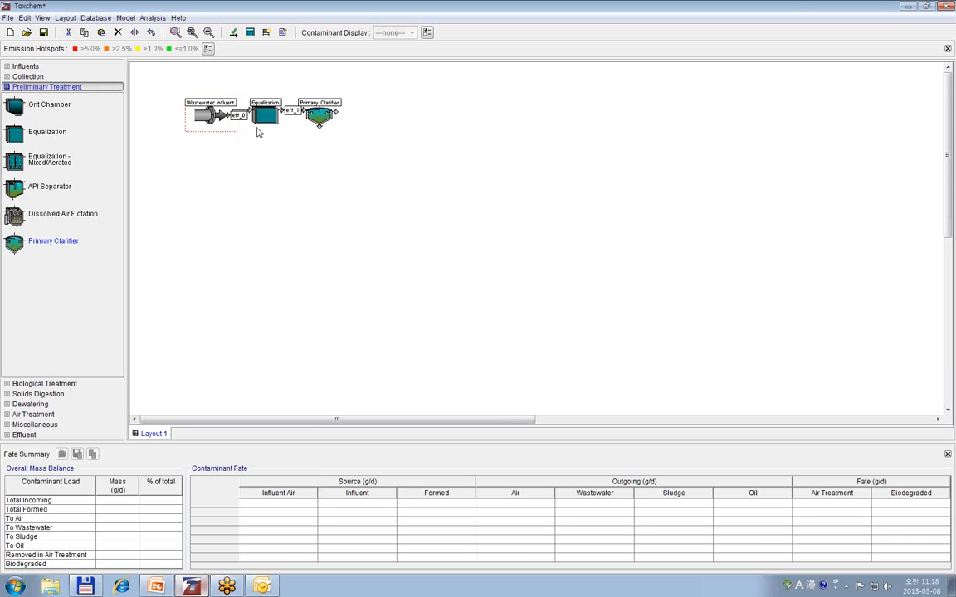
Review the data entry parameters of the Equalization basin and of the Primary Clarifier, leaving their values as they are
right_click(262, 117)
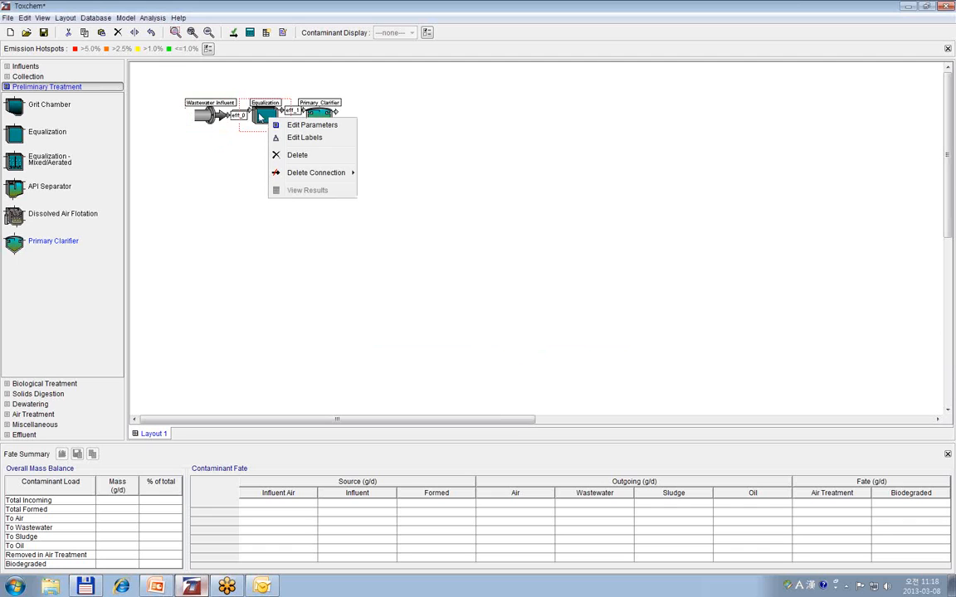
left_click(292, 125)
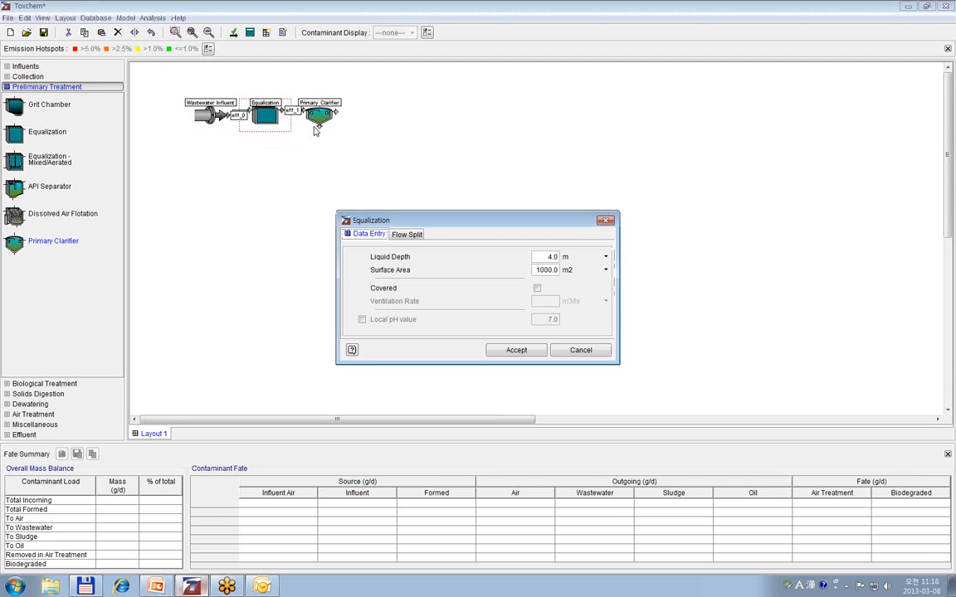
double_click(552, 267)
left_click(529, 352)
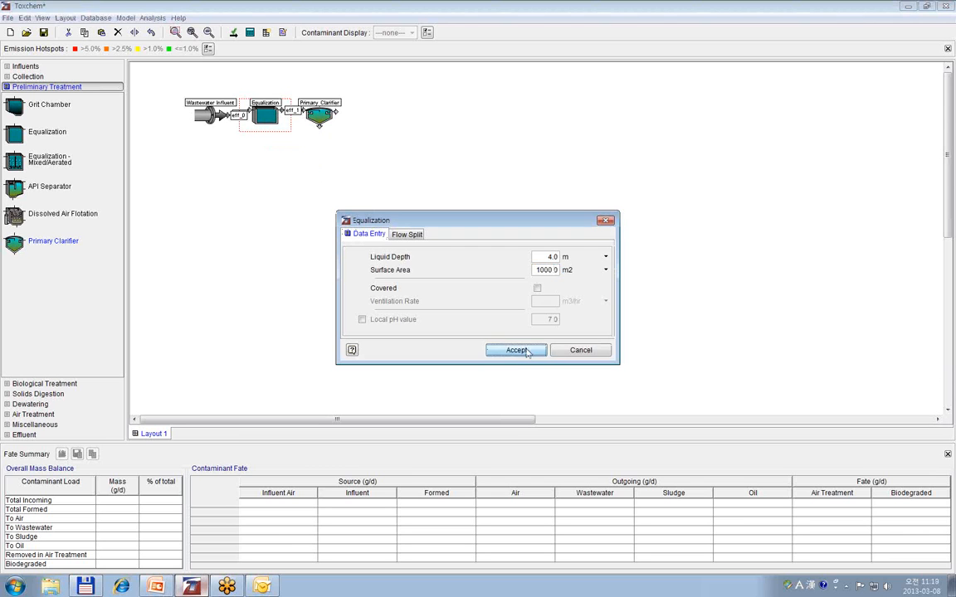
right_click(319, 116)
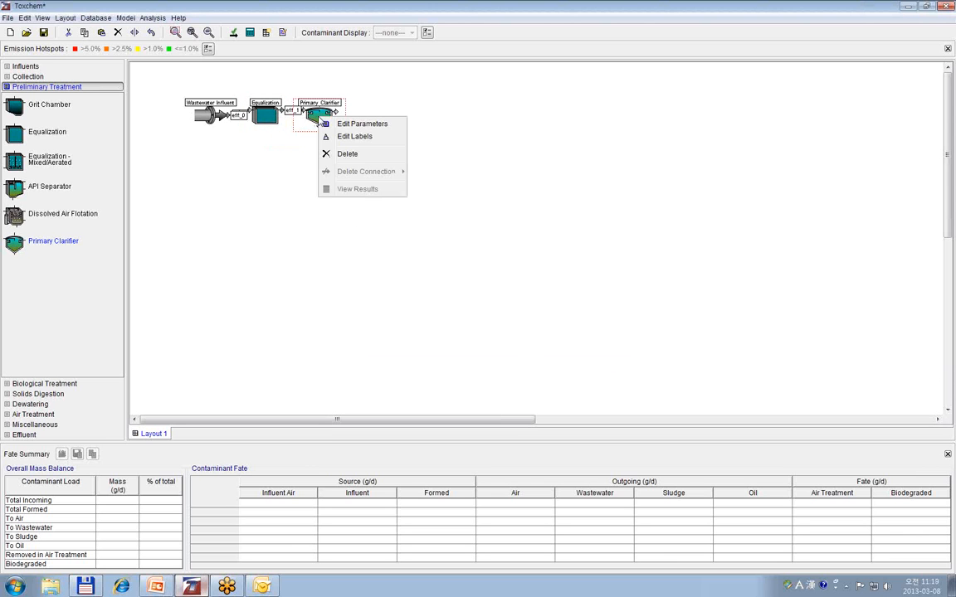
left_click(372, 127)
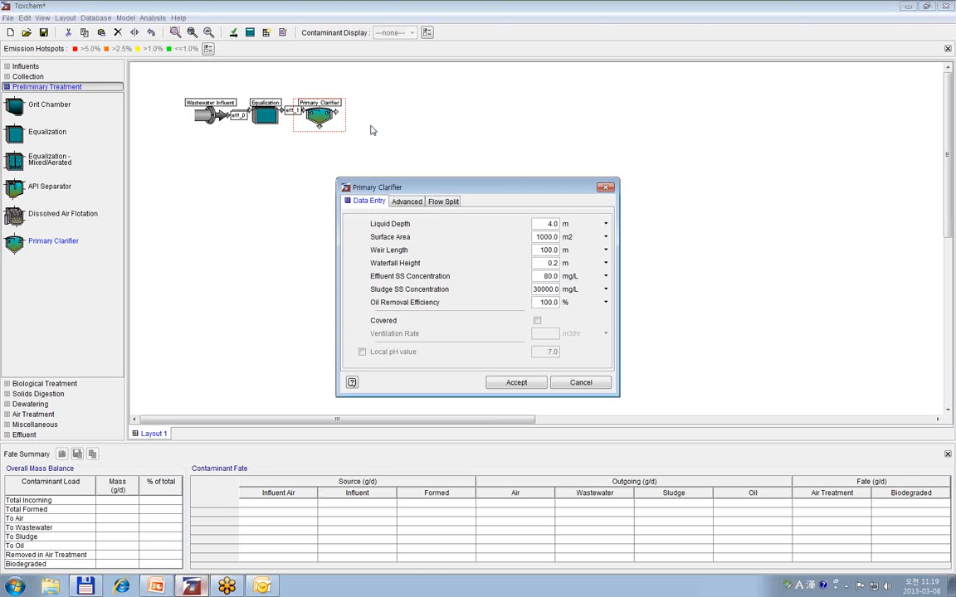
left_click(579, 383)
left_click(494, 326)
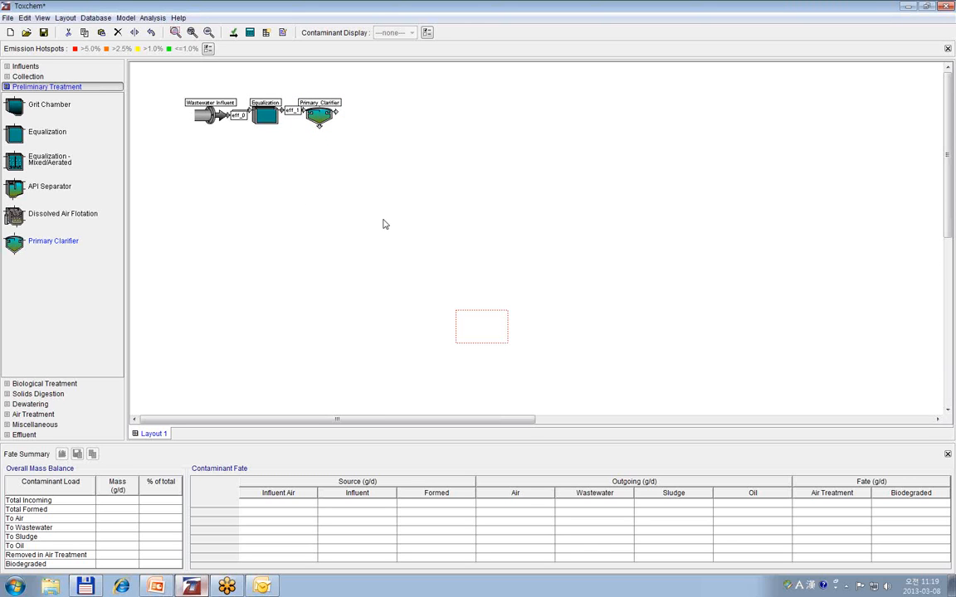
Open the PlantABC sample layout without saving the current layout
left_click(8, 17)
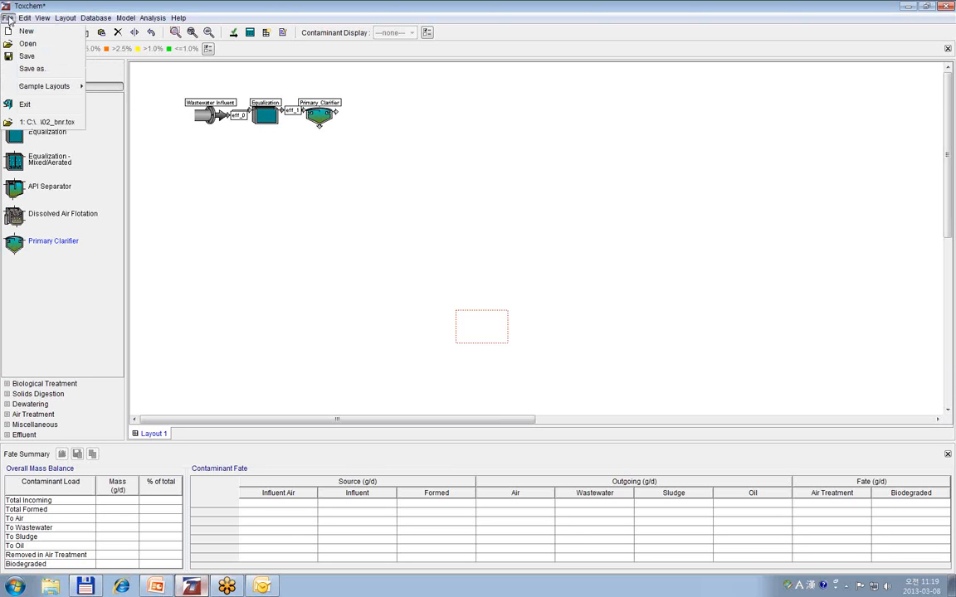
mouse_move(58, 91)
left_click(111, 87)
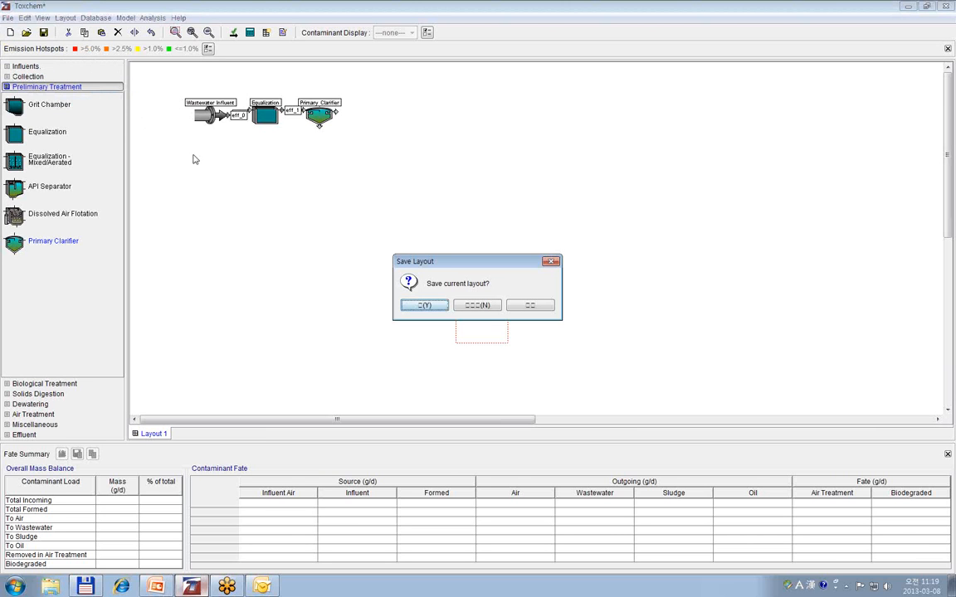
left_click(487, 306)
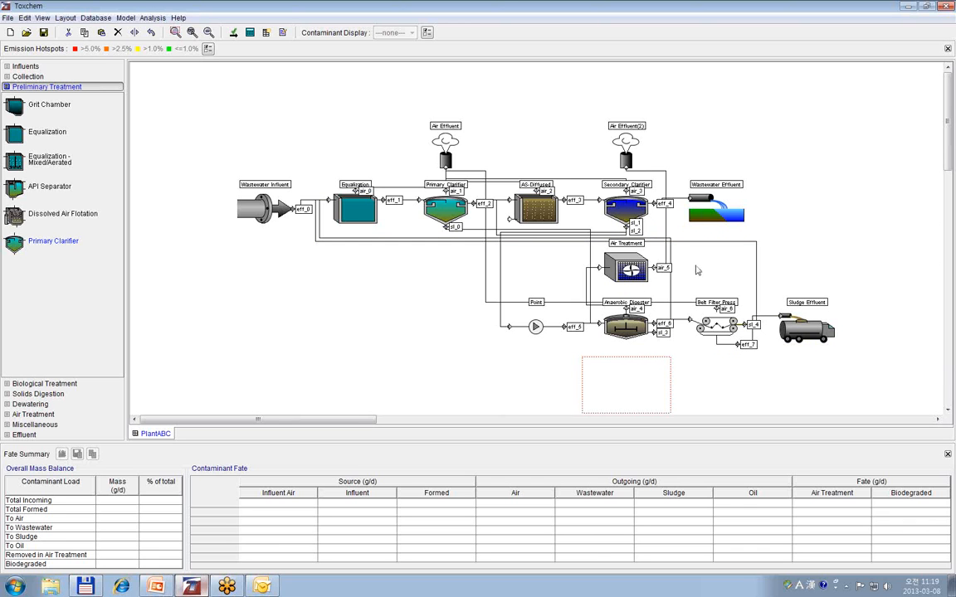
Review the sample plant's Wastewater Influent parameters and the concentrations of its acetone, benzene, chloroform and methanol contaminants
right_click(253, 207)
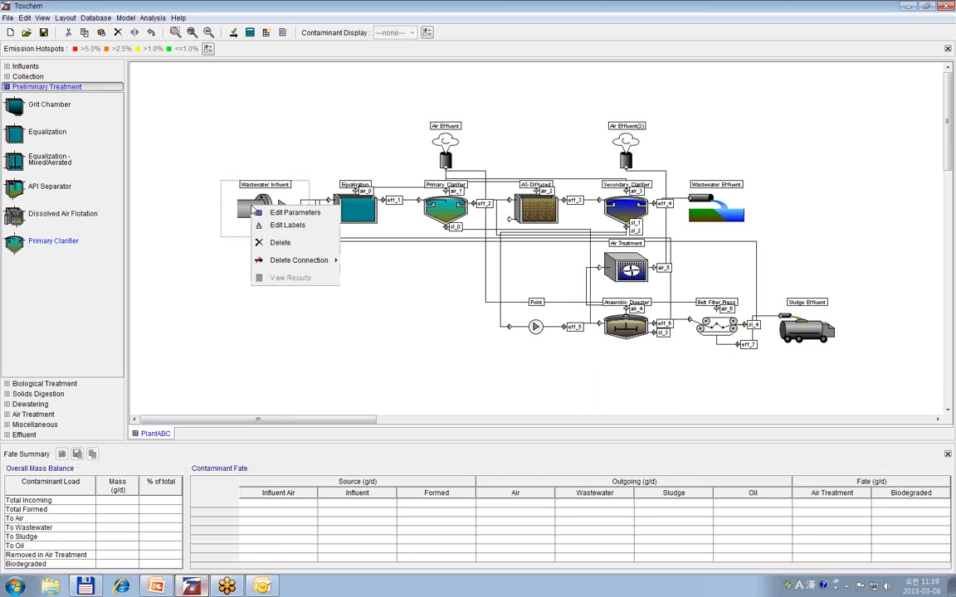
left_click(265, 213)
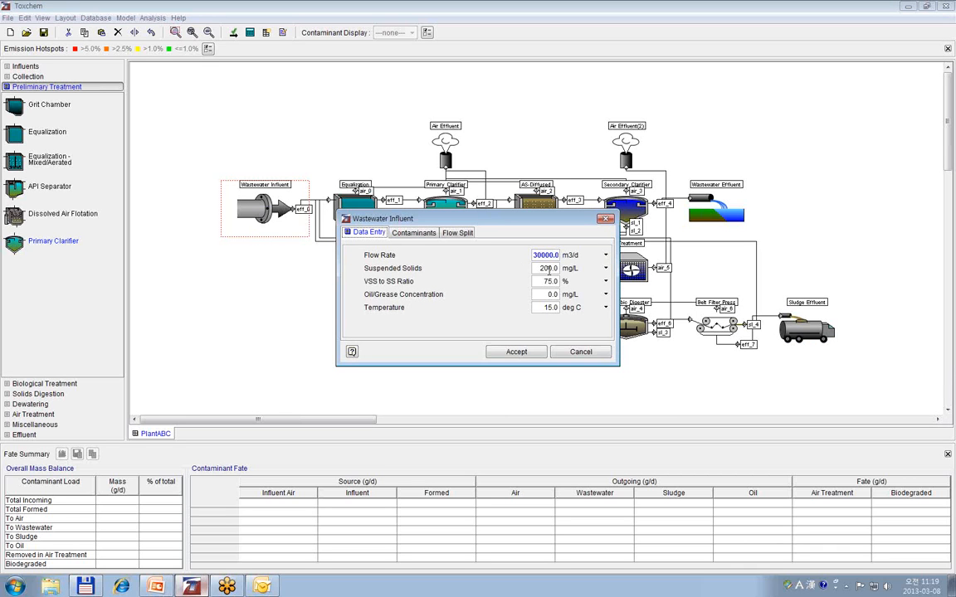
left_click(414, 233)
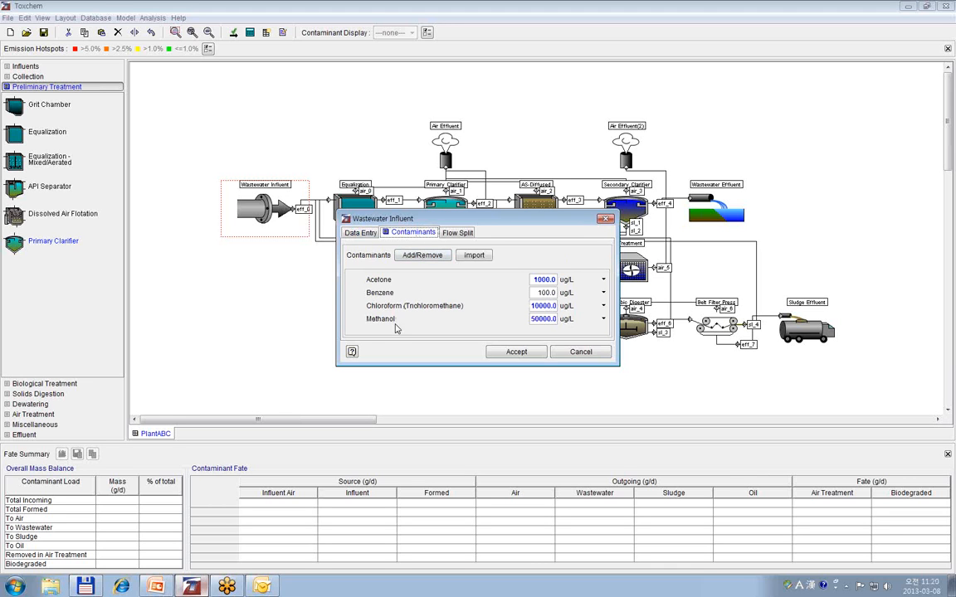
left_click(548, 293)
left_click(545, 293)
left_click(547, 295)
left_click(543, 306)
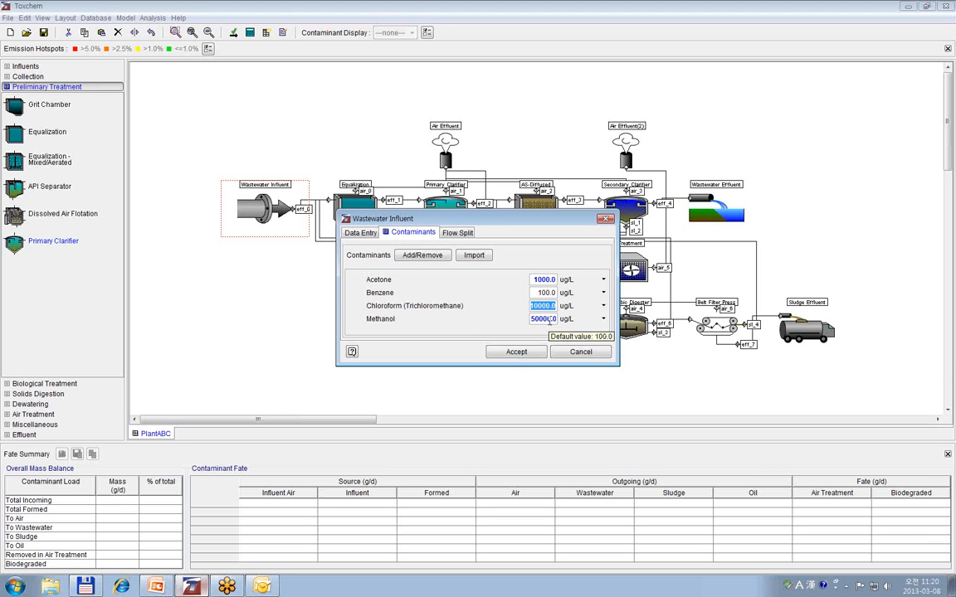
left_click(544, 279)
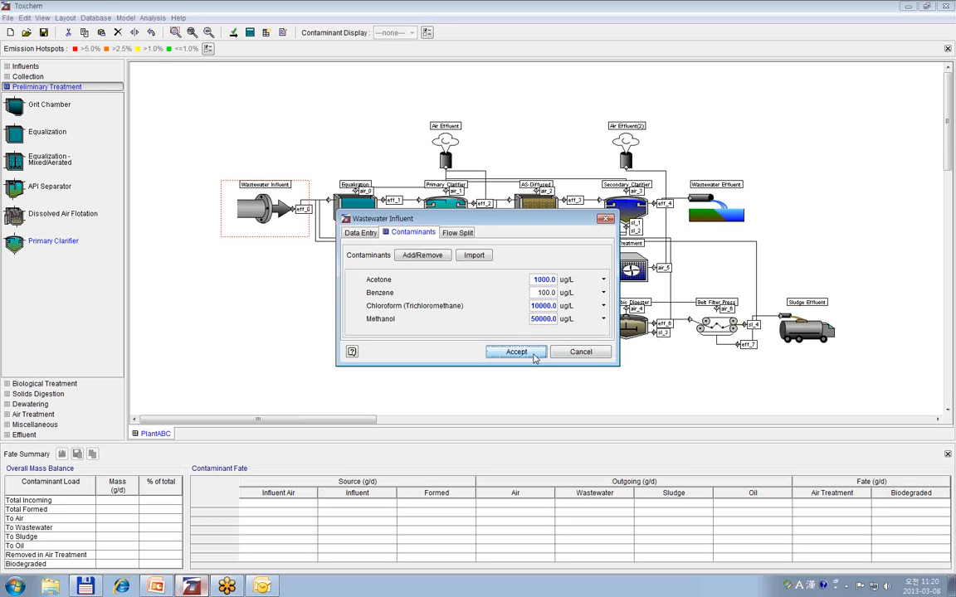
left_click(534, 354)
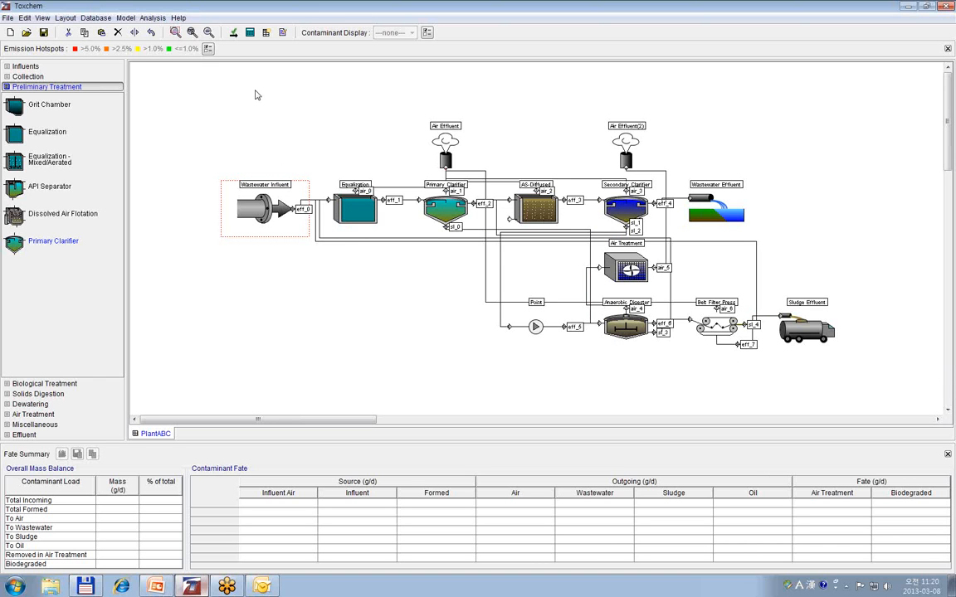
Solve the PlantABC layout and set the contaminant display to Acetone
left_click(254, 35)
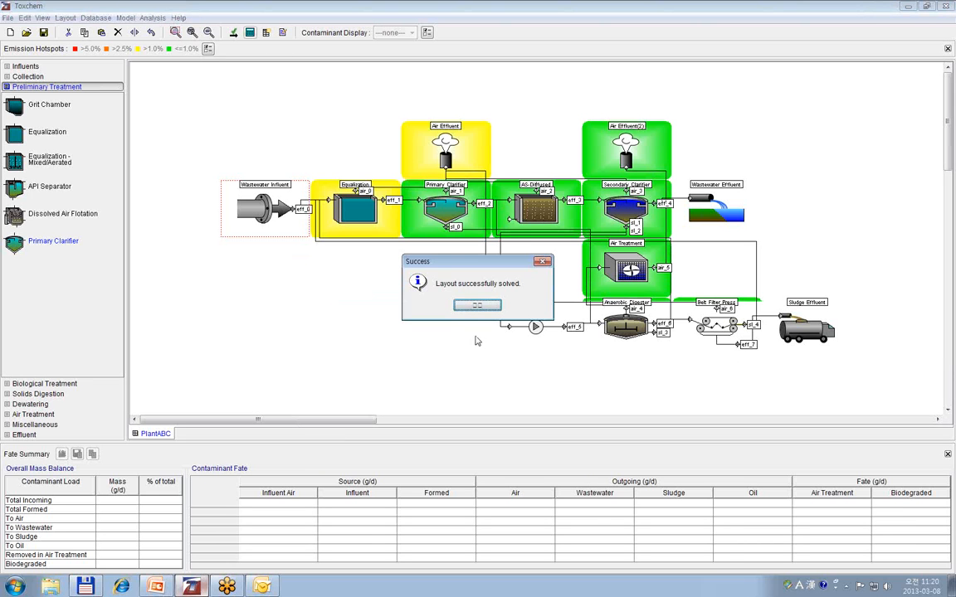
left_click(477, 306)
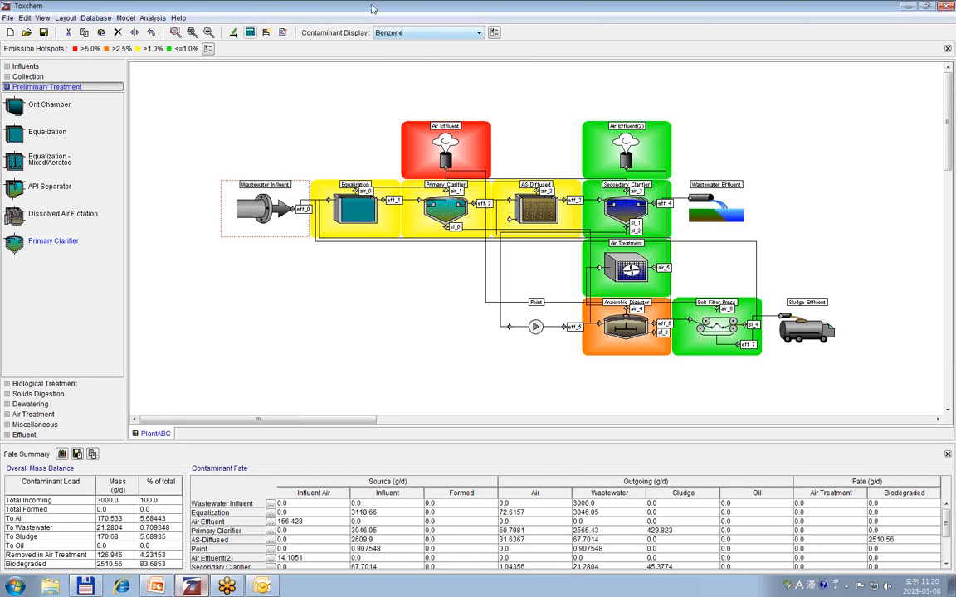
left_click(480, 33)
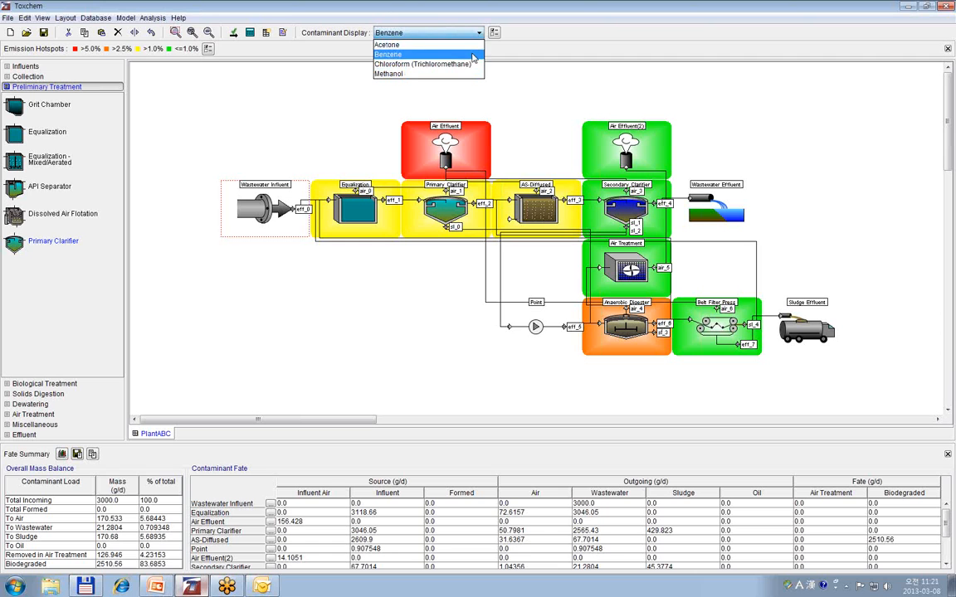
left_click(471, 45)
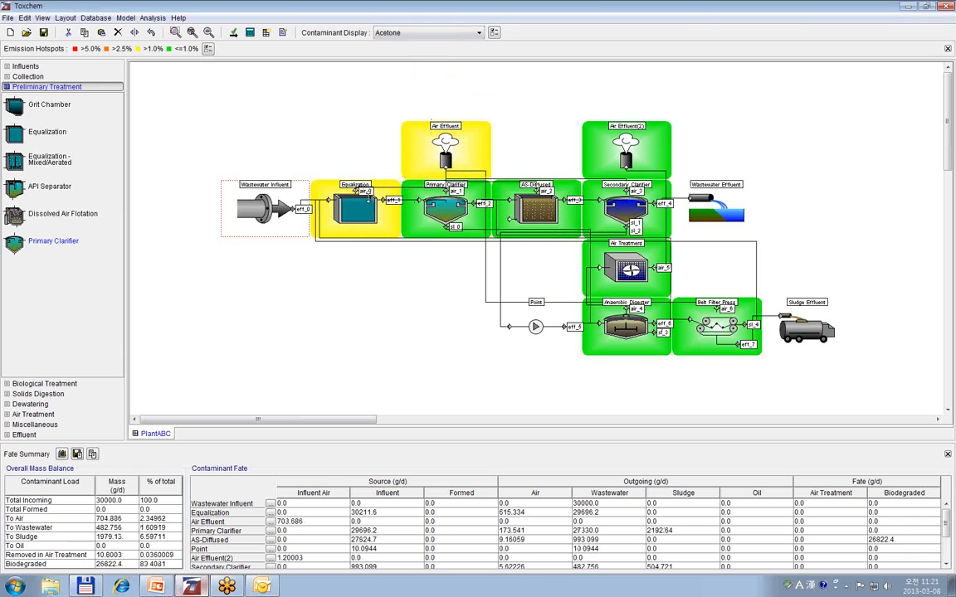
Compare the emission hotspots and fate results for Benzene, Chloroform and Methanol, ending with the contaminant display set back to Acetone
left_click(432, 32)
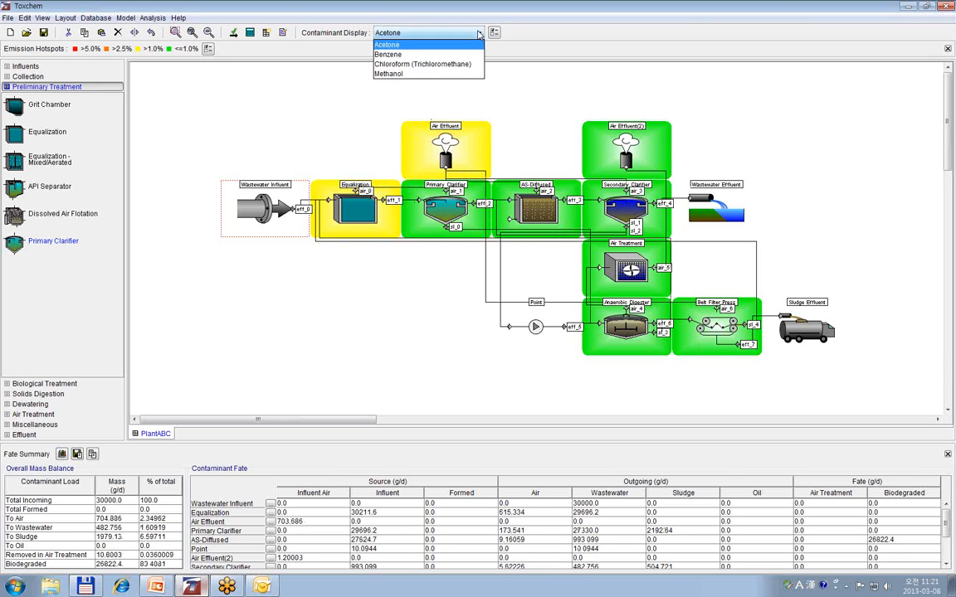
left_click(428, 47)
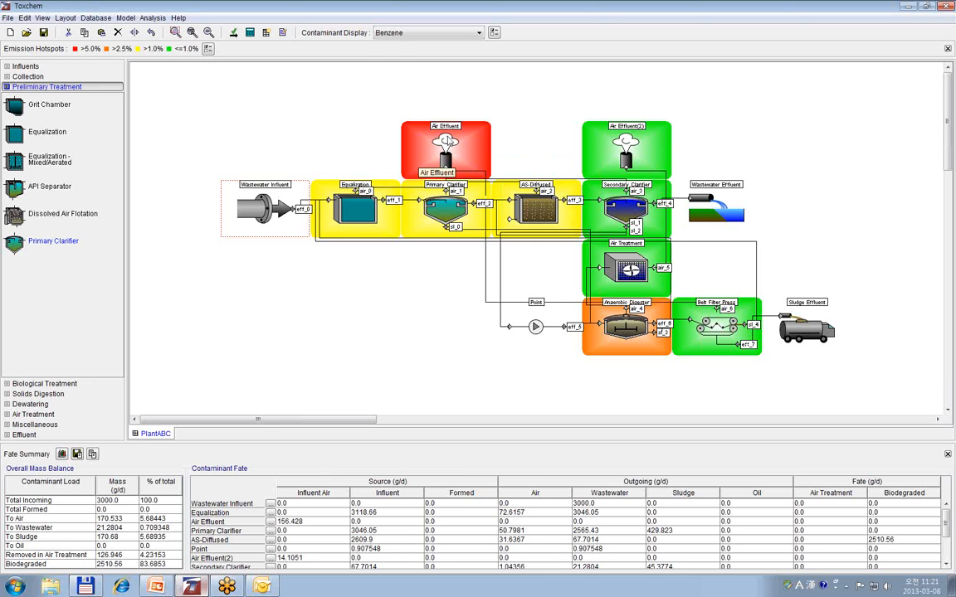
left_click(432, 33)
left_click(422, 58)
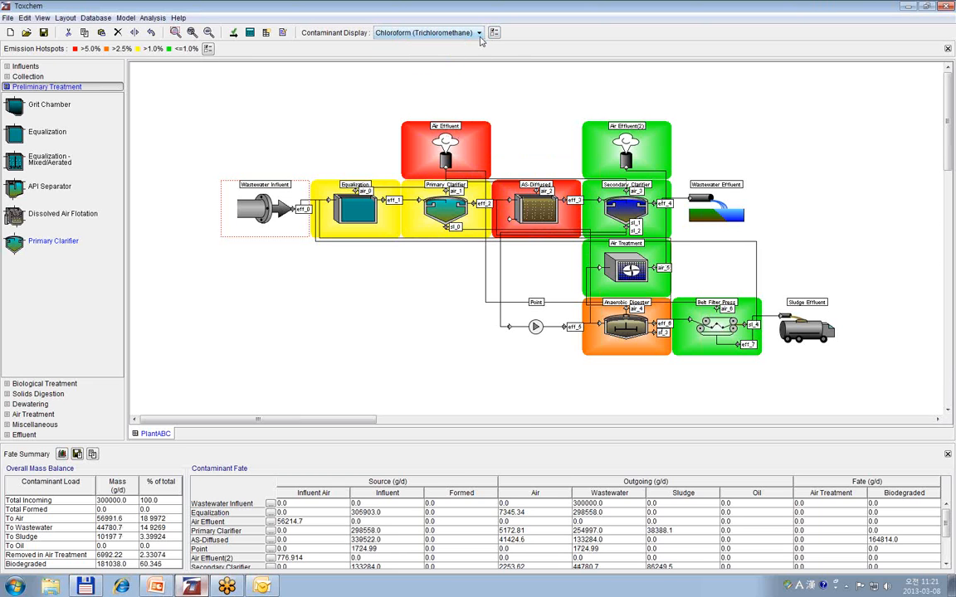
left_click(479, 33)
left_click(419, 73)
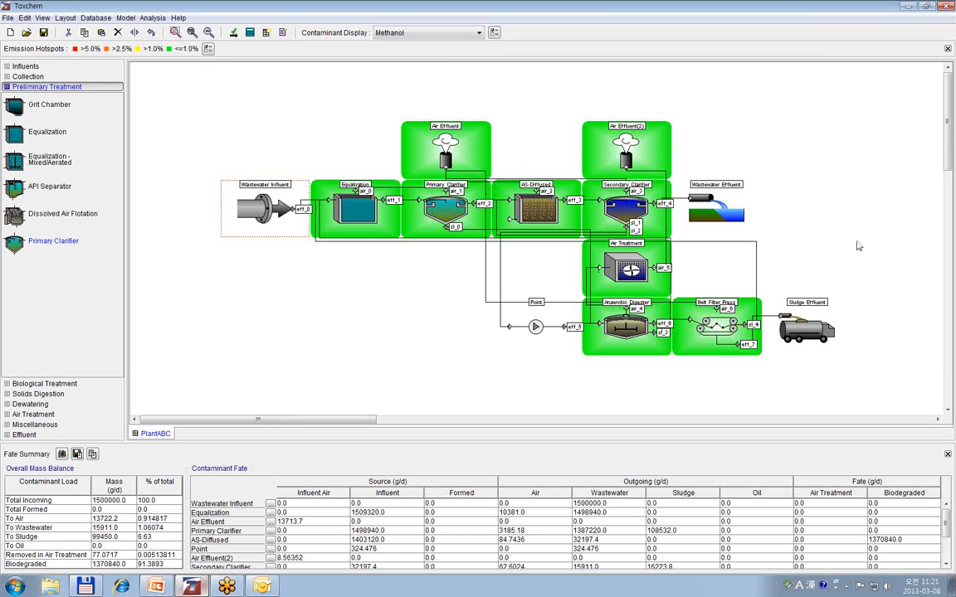
left_click(469, 34)
left_click(420, 43)
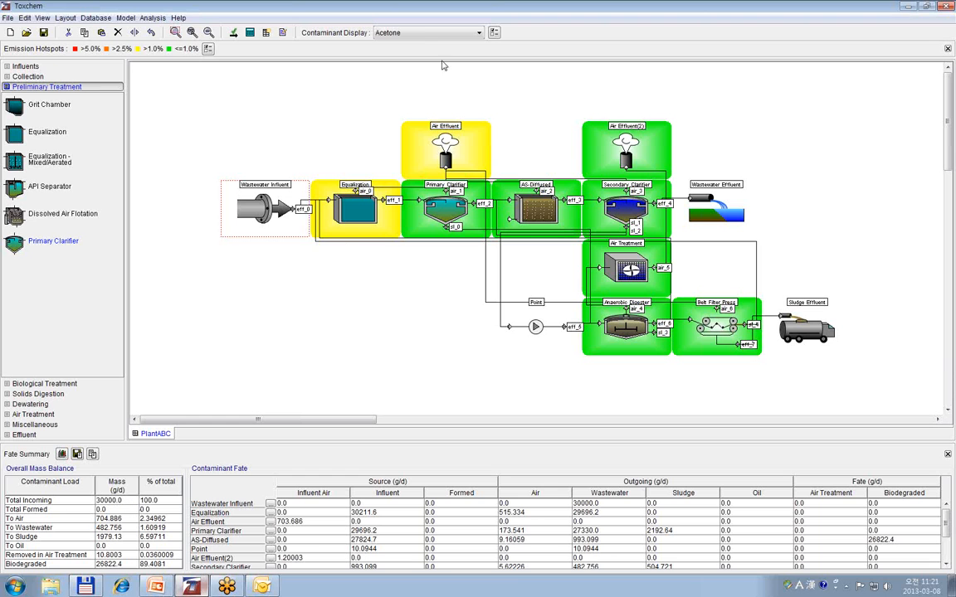
Examine acetone's overall mass balance row by row, from total incoming through air, wastewater, sludge and oil to biodegraded load
left_click(41, 497)
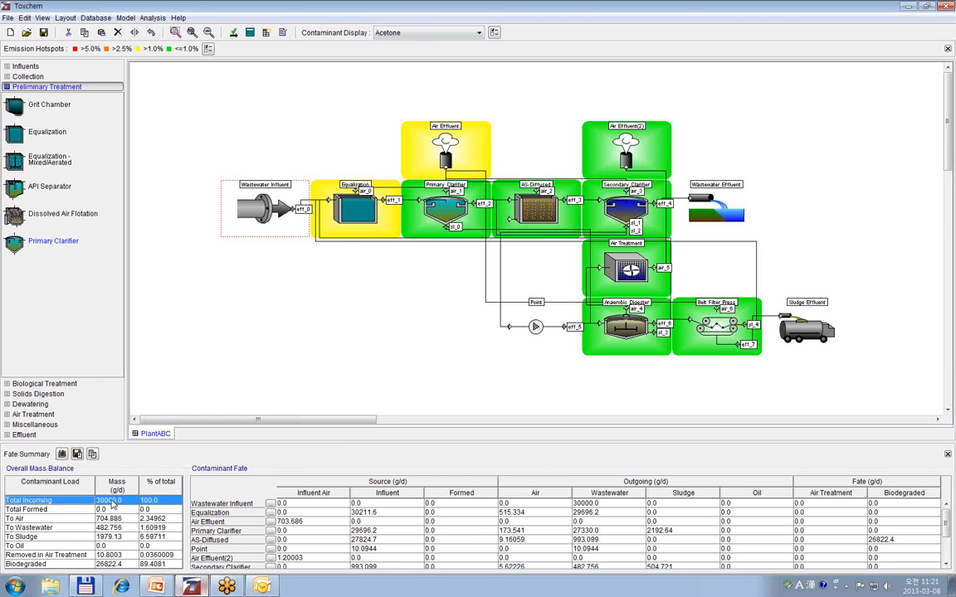
left_click(69, 510)
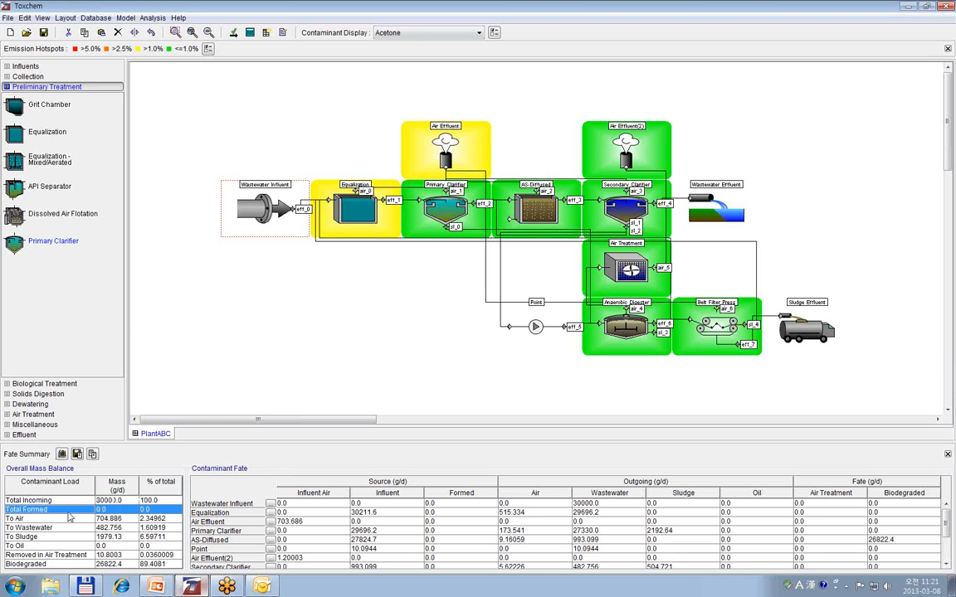
left_click(69, 520)
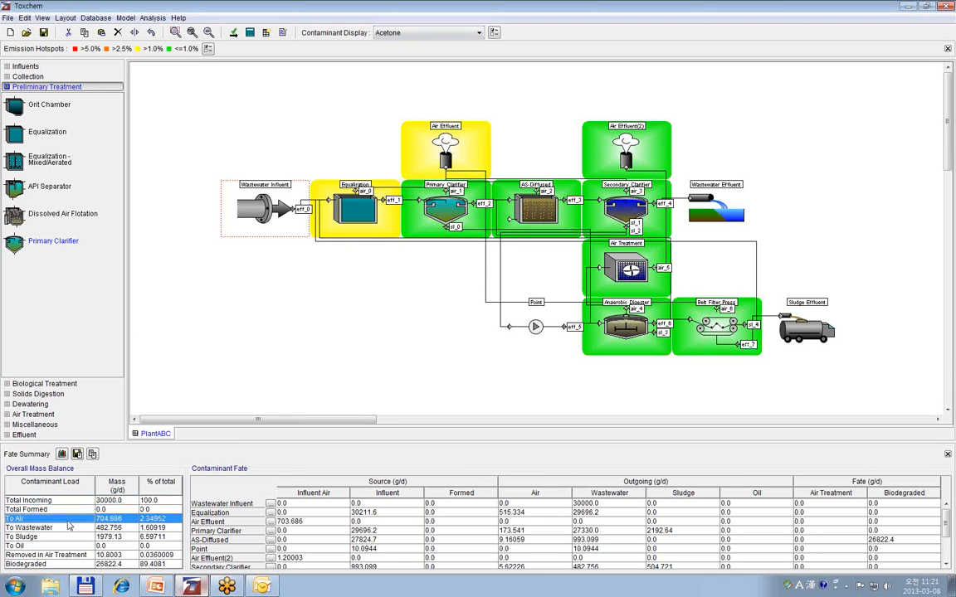
left_click(67, 528)
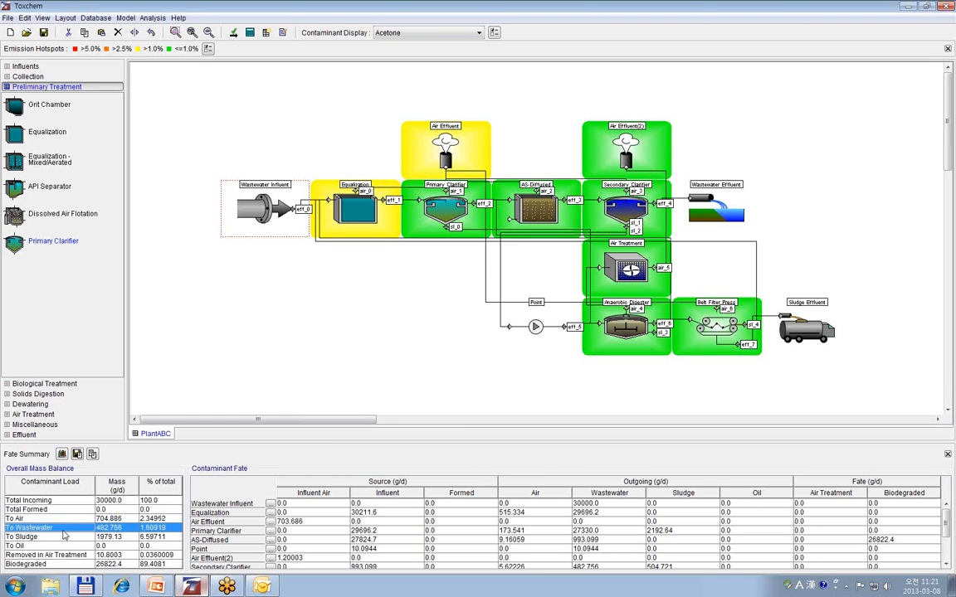
left_click(64, 536)
left_click(62, 546)
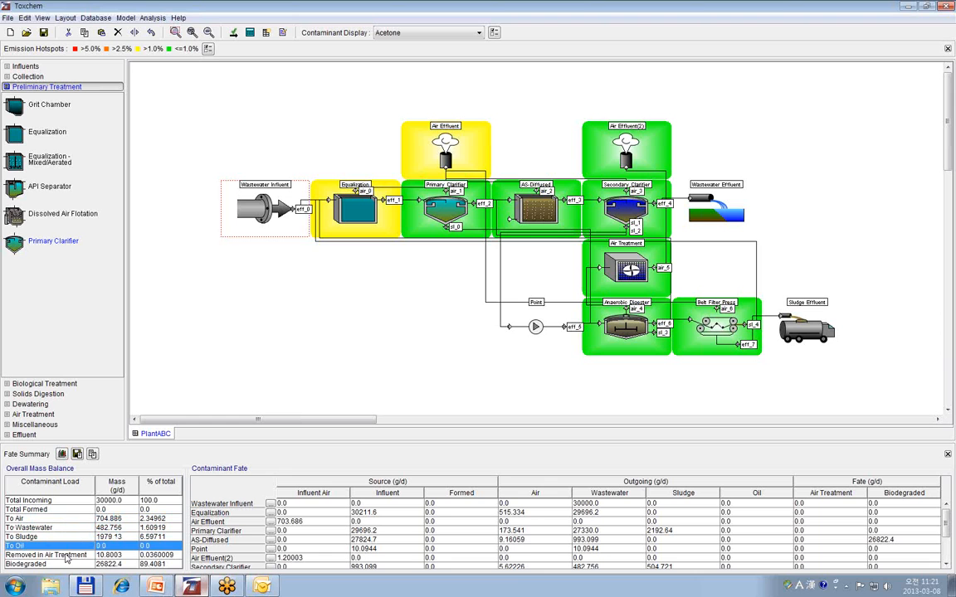
left_click(64, 555)
left_click(68, 564)
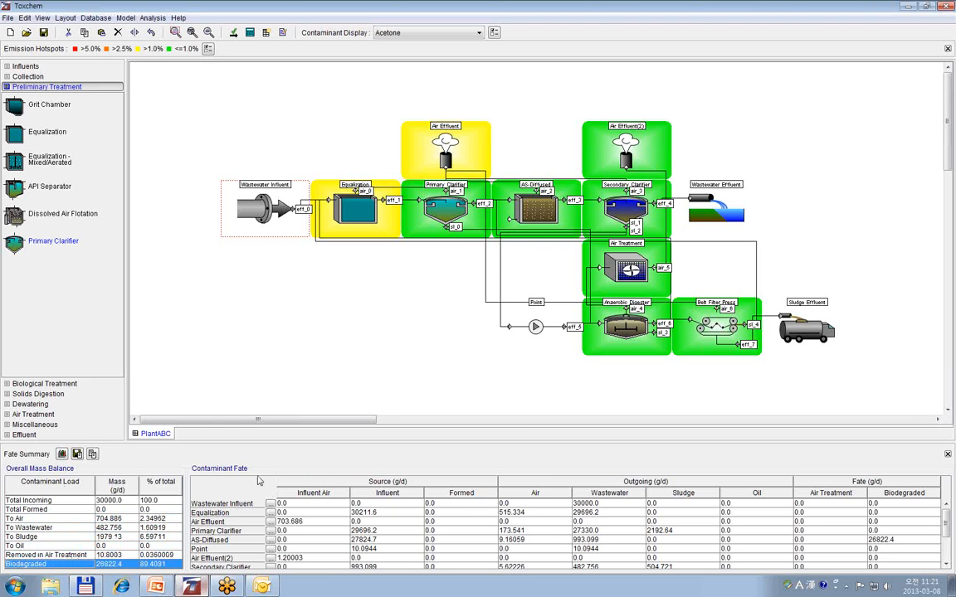
Examine acetone's contaminant fate by unit process, covering the Wastewater Influent, Equalization and AS-Diffused rows and the remaining processes down to Sludge Effluent
left_click(306, 505)
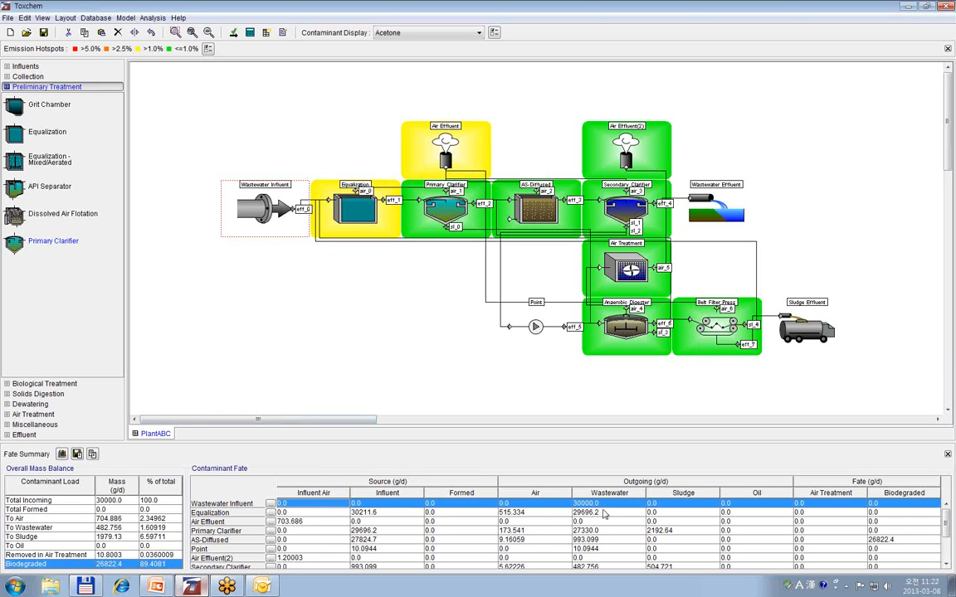
left_click(372, 513)
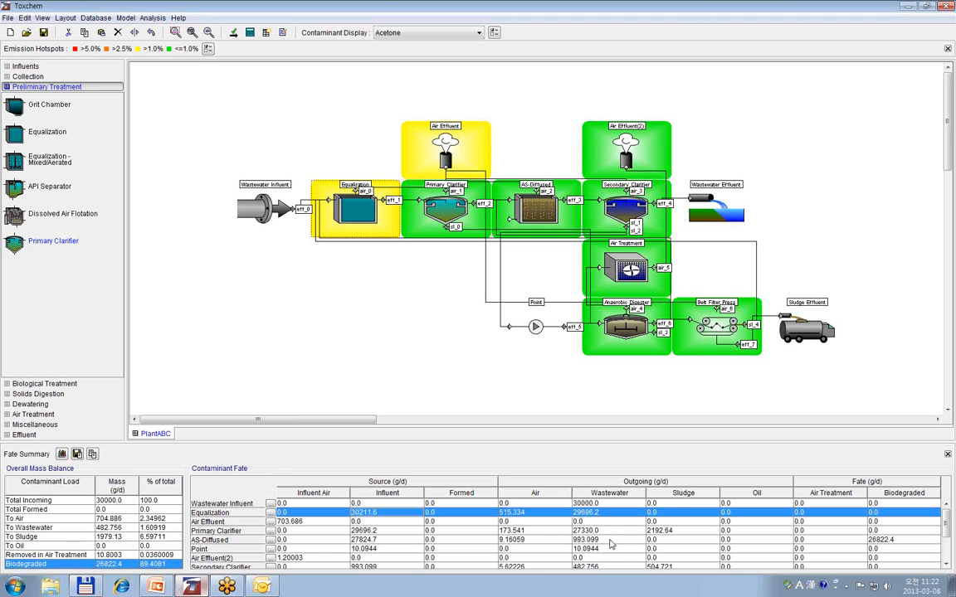
left_click(650, 541)
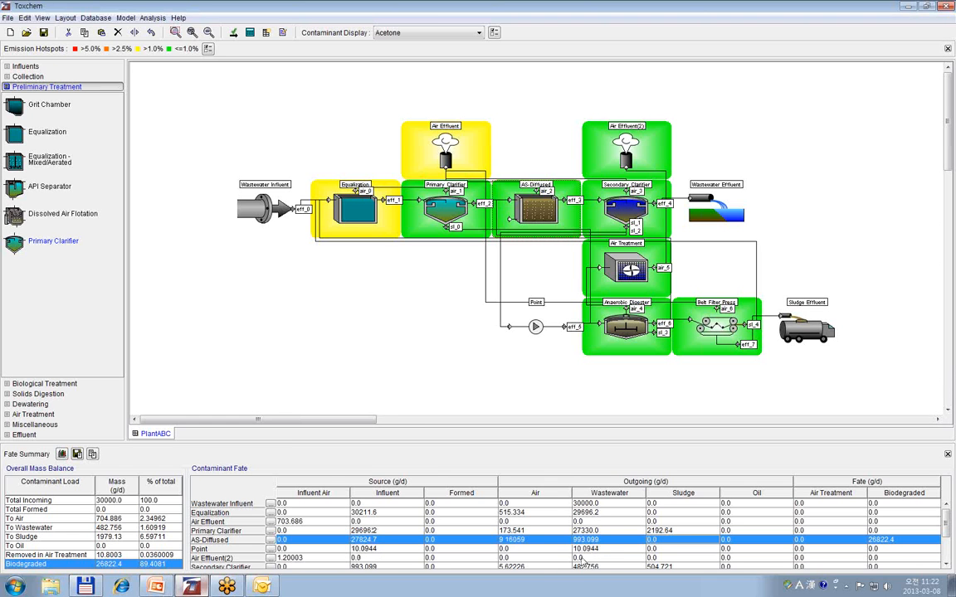
left_click(895, 541)
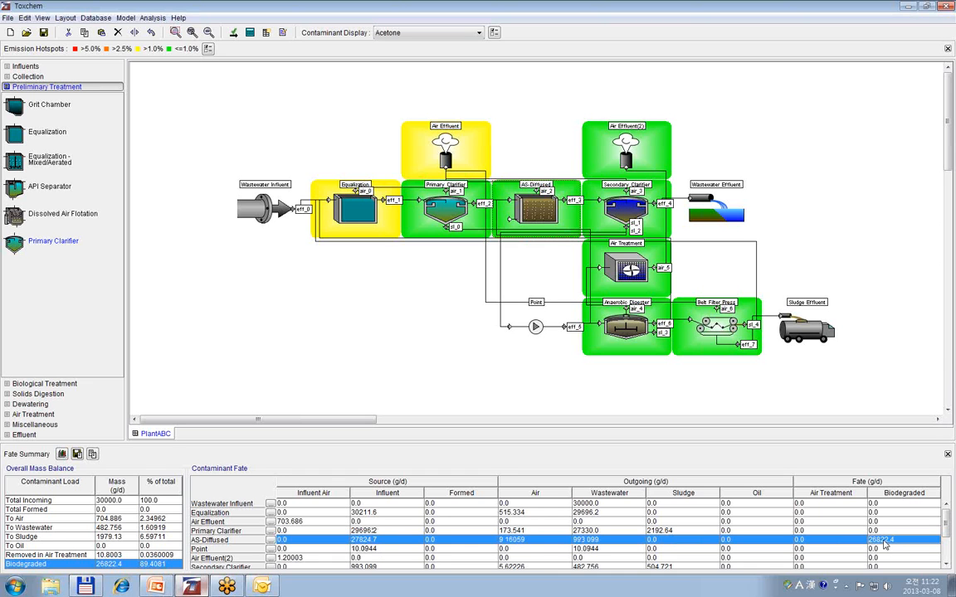
left_click(885, 544)
left_click_drag(946, 525, 952, 556)
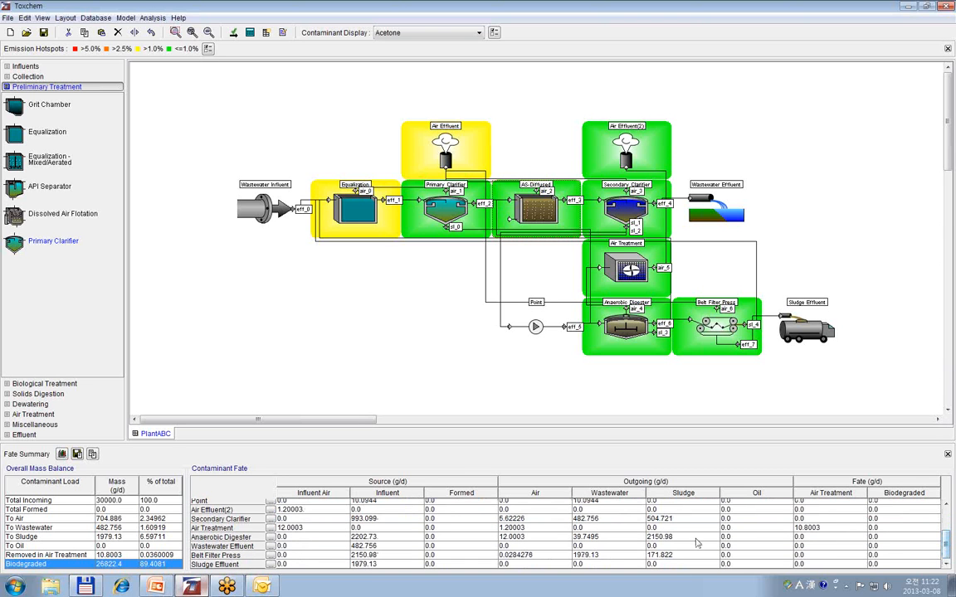
Copy the acetone Fate Summary into a blank Excel workbook at cell E5, closing the workbook without saving
left_click(95, 455)
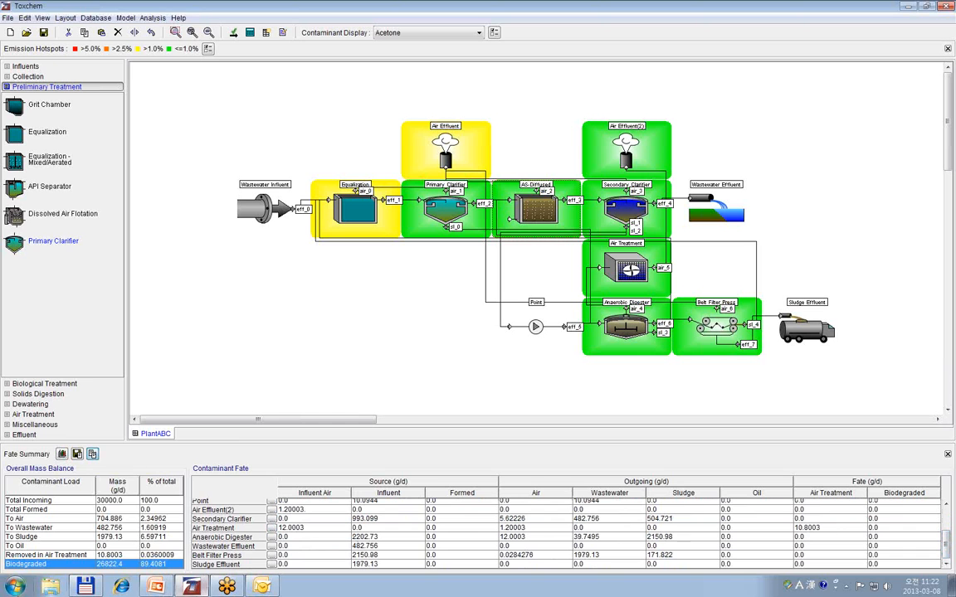
left_click(15, 586)
left_click(73, 297)
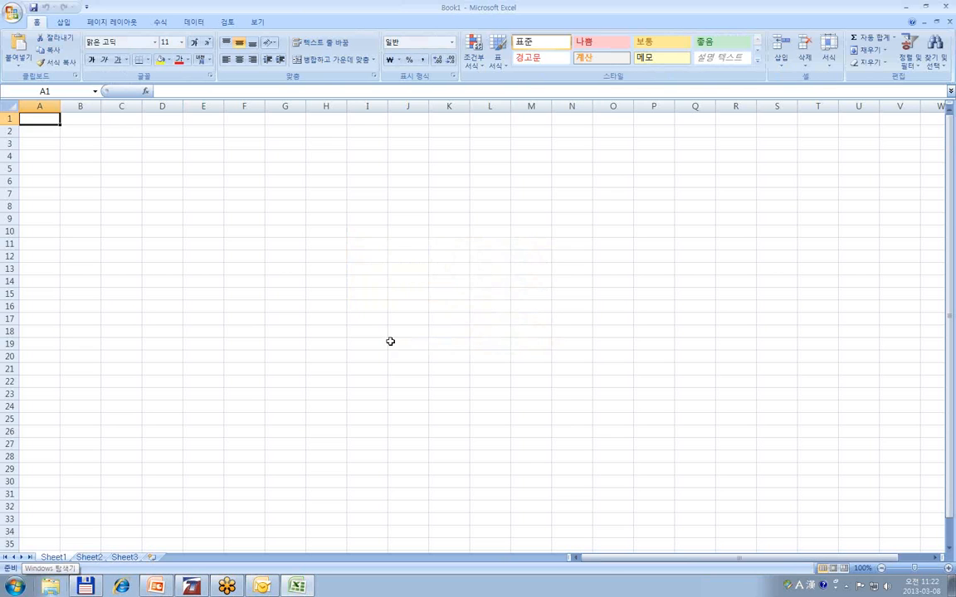
right_click(205, 171)
left_click(249, 207)
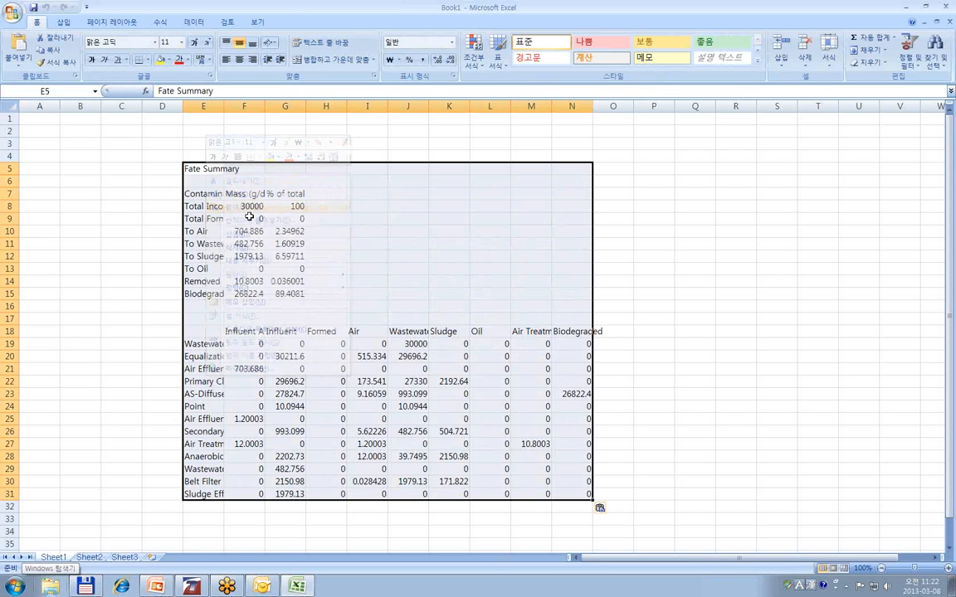
left_click(664, 418)
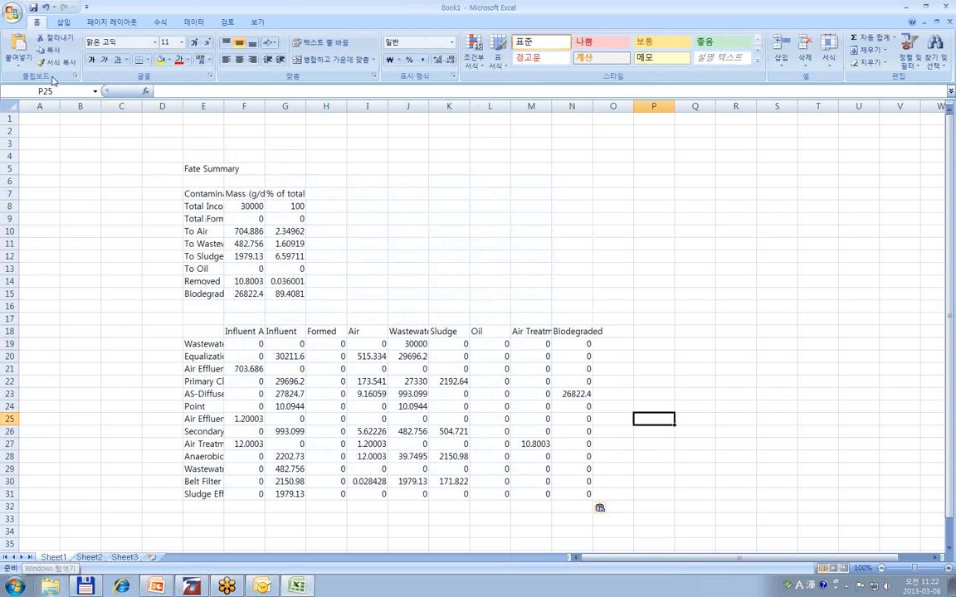
double_click(16, 14)
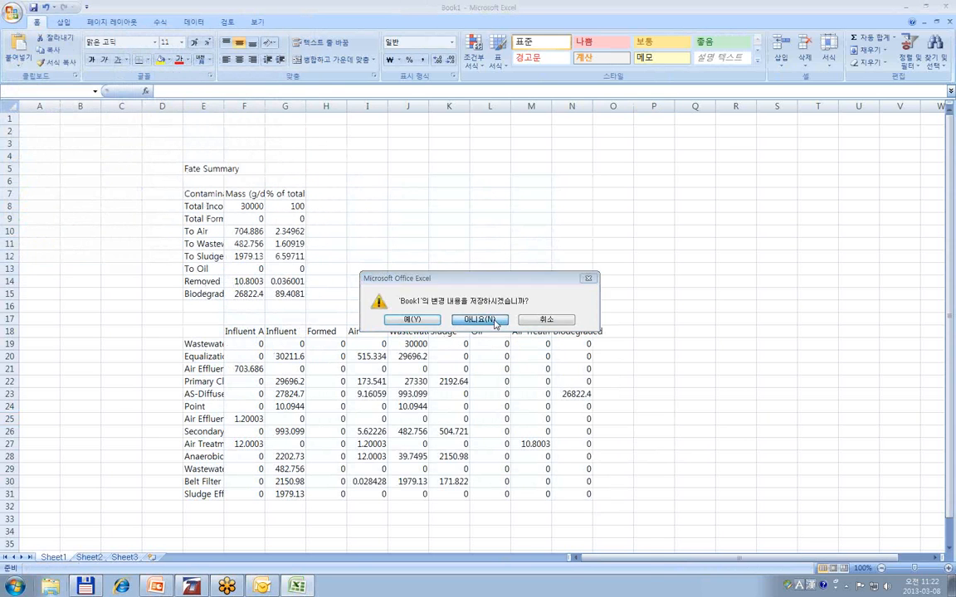
left_click(479, 320)
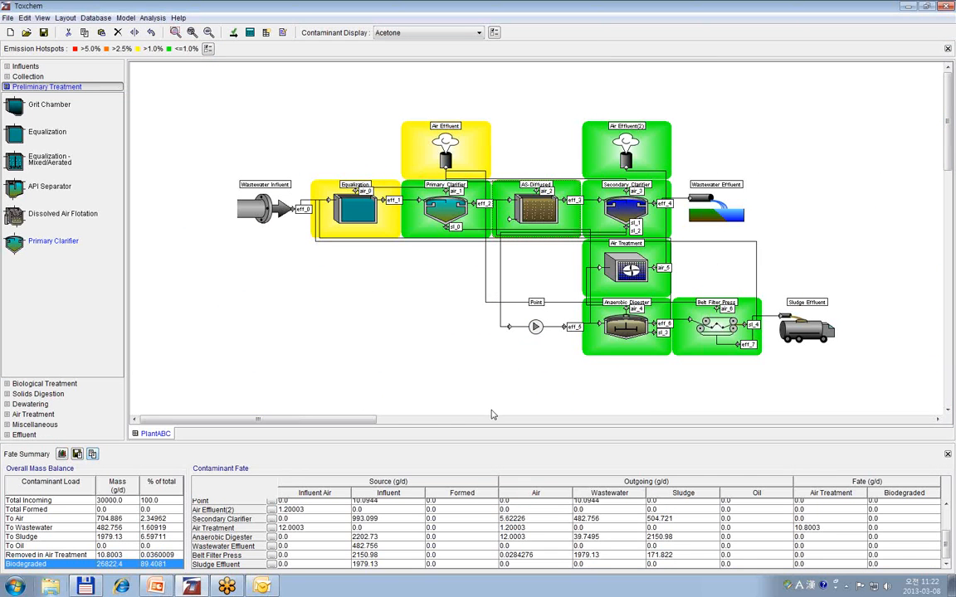
Review acetone's Overall System Summary and Air Emission Summary charts, and close the chart window
left_click(63, 455)
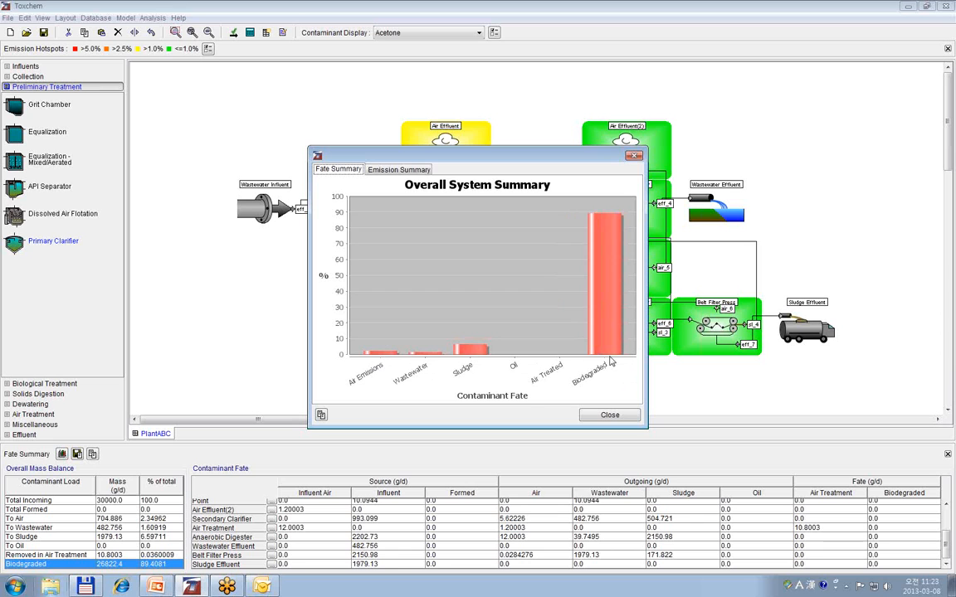
left_click(407, 170)
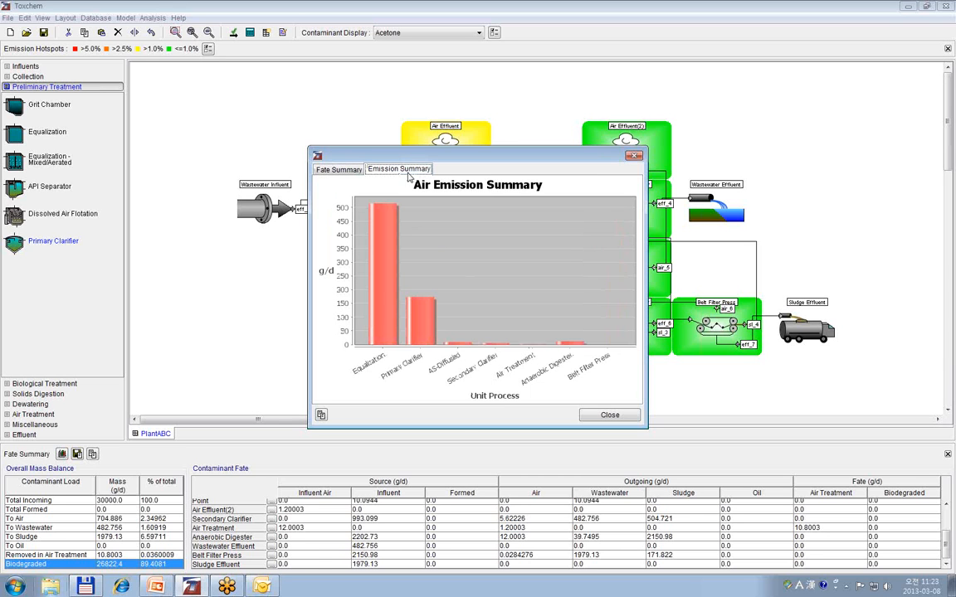
left_click(338, 171)
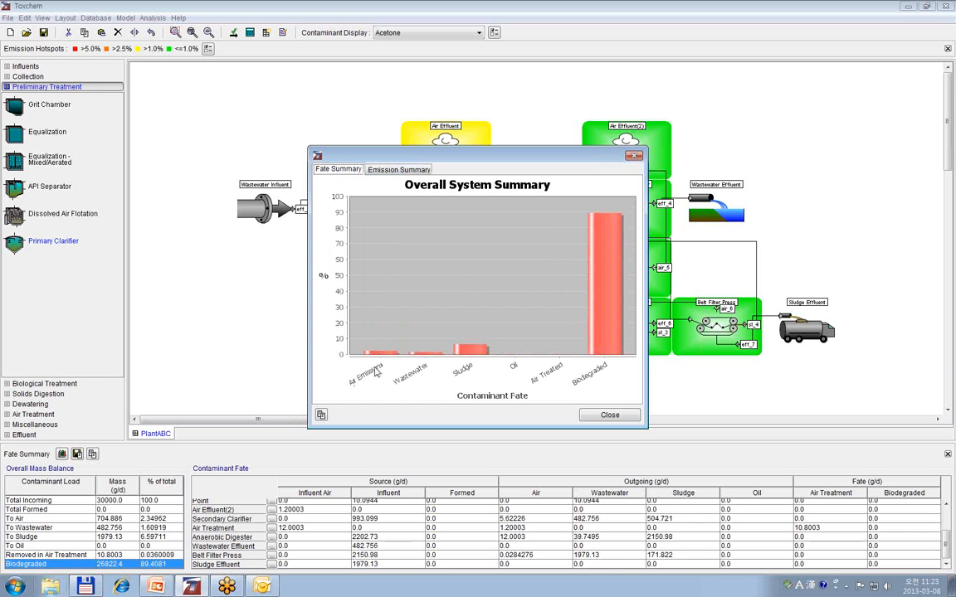
left_click(388, 170)
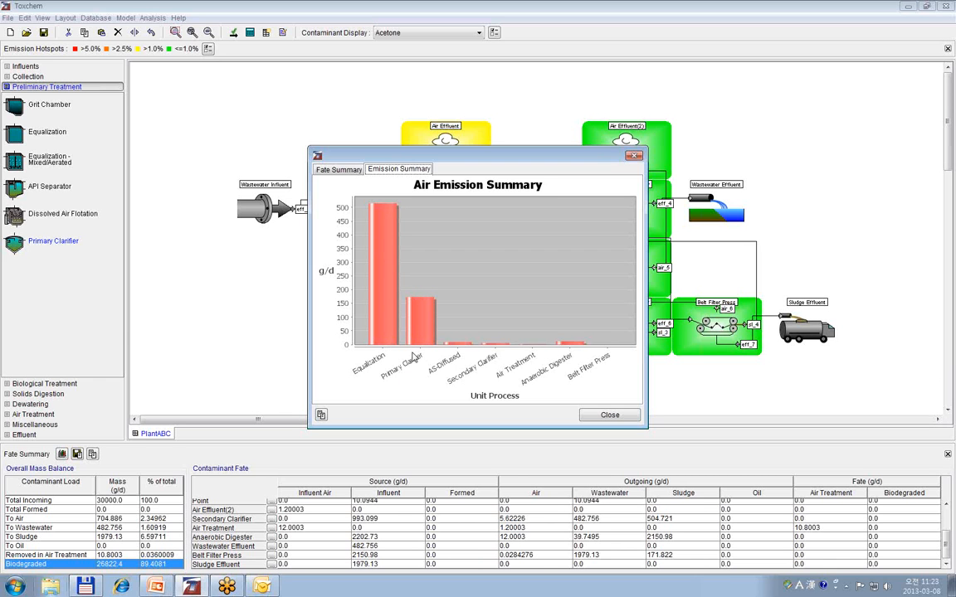
left_click(609, 415)
Set the contaminant display to Benzene and review its overall fate and air emission charts
left_click(438, 35)
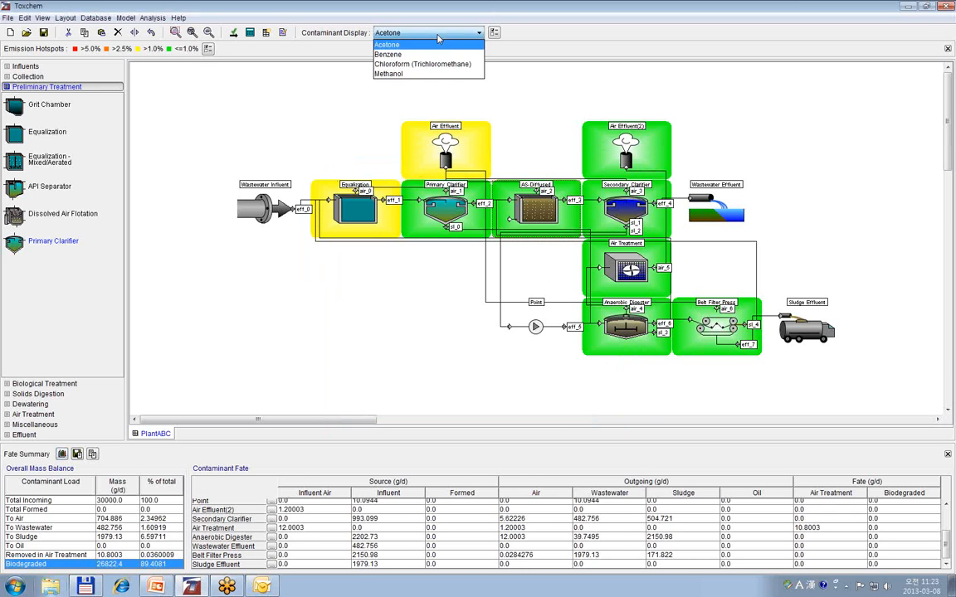
left_click(396, 54)
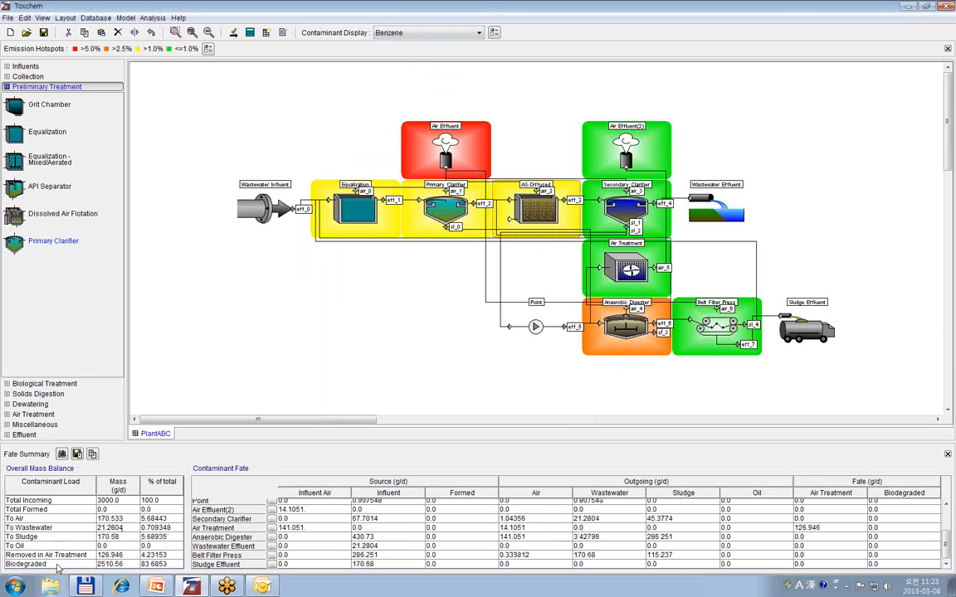
left_click(62, 455)
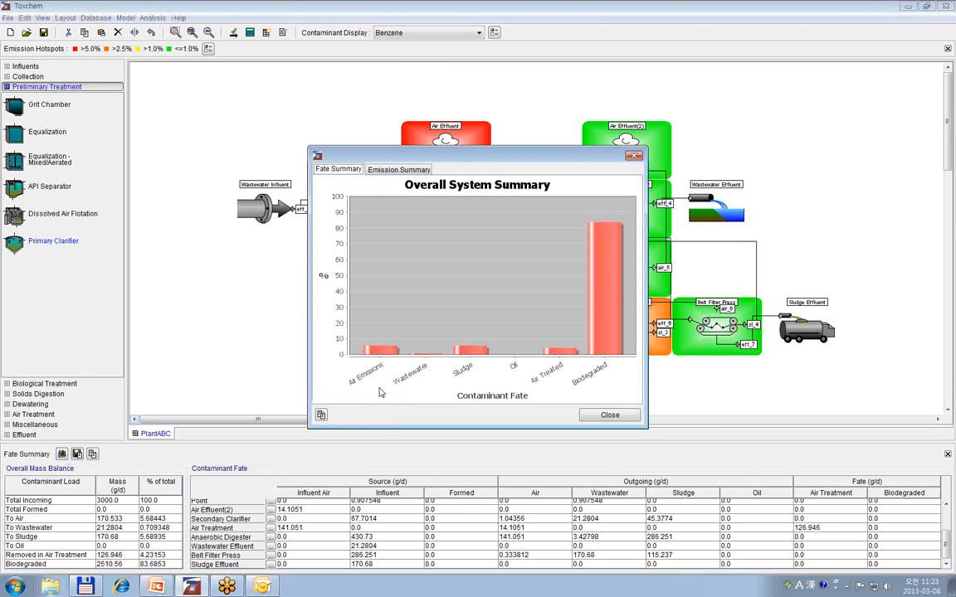
left_click(387, 171)
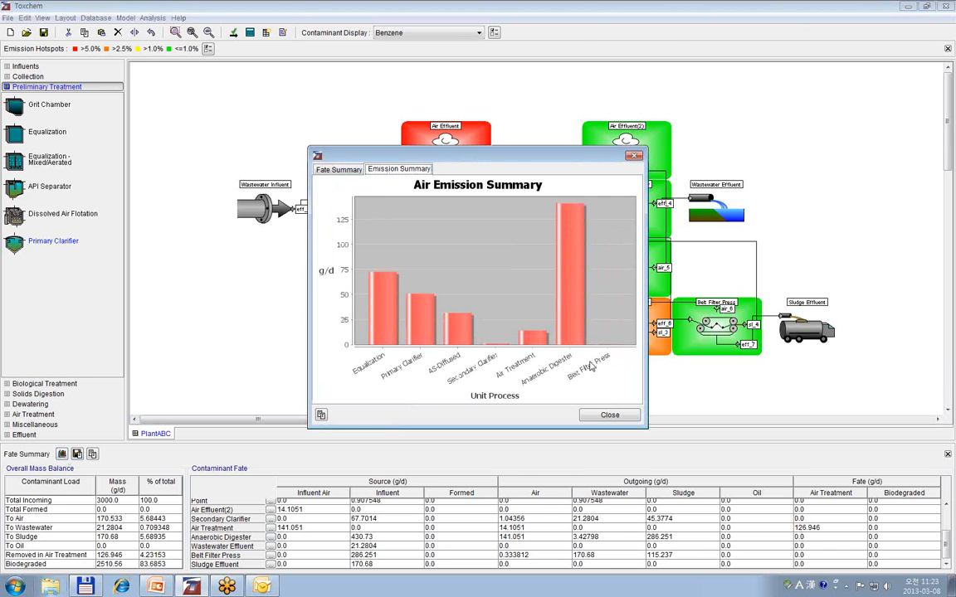
mouse_move(570, 212)
left_click(592, 417)
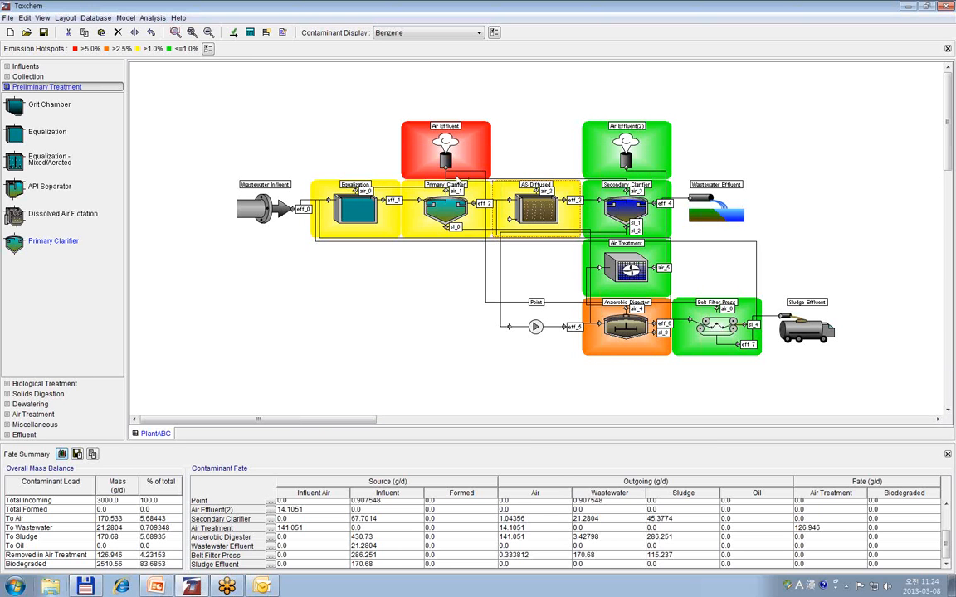
Open the Back Solver analysis for the PlantABC layout
left_click(129, 18)
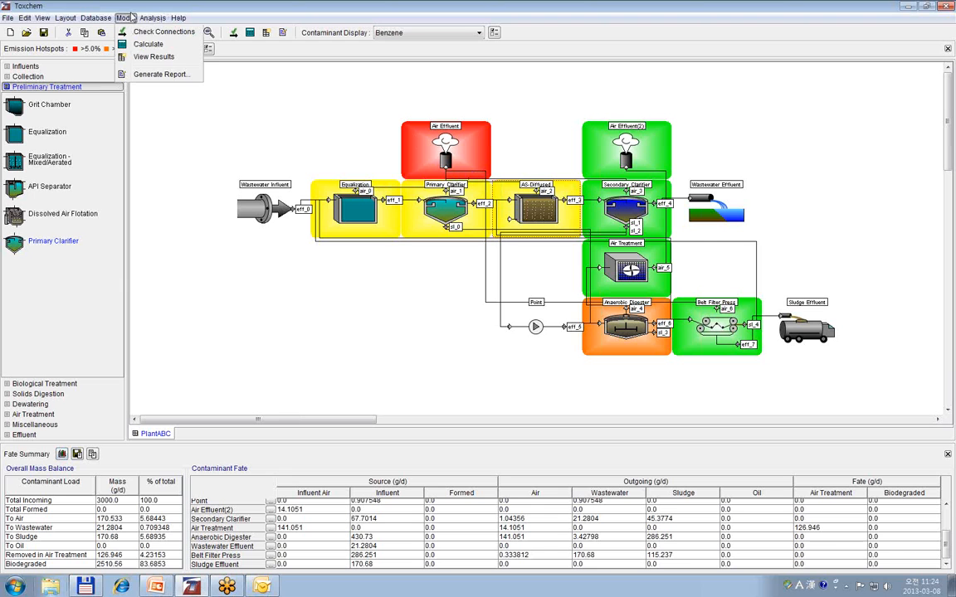
mouse_move(153, 19)
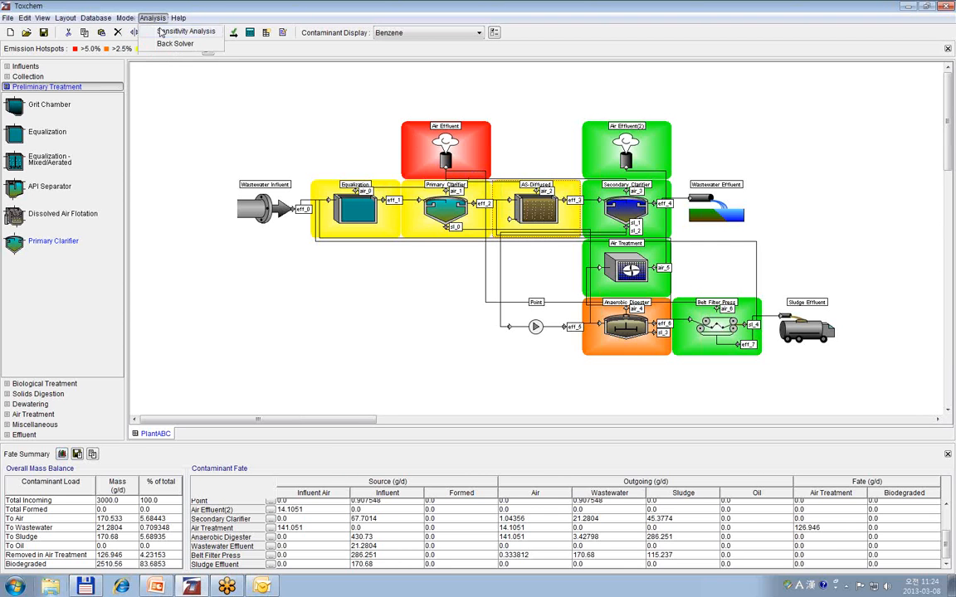
left_click(166, 44)
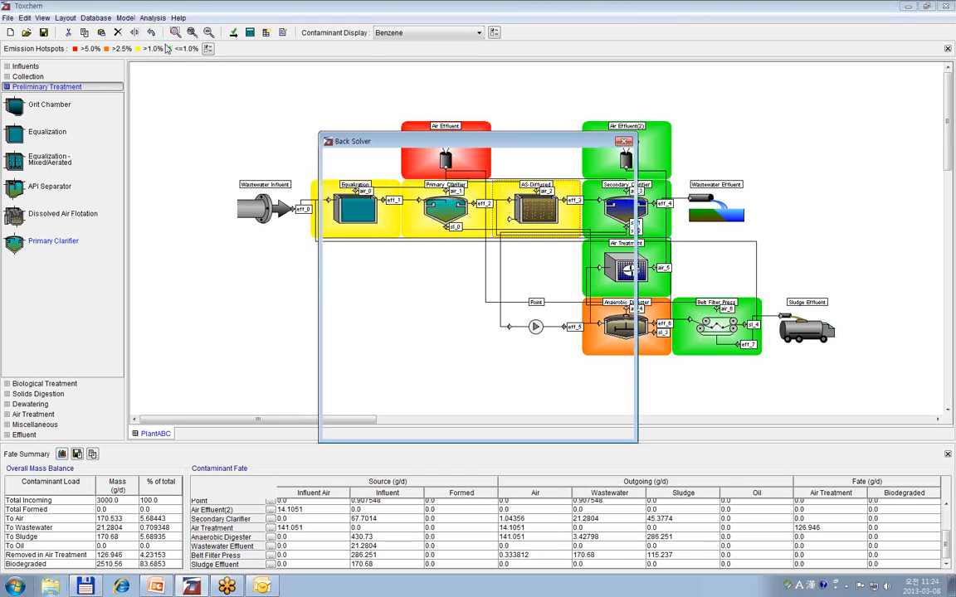
left_click_drag(442, 144, 486, 147)
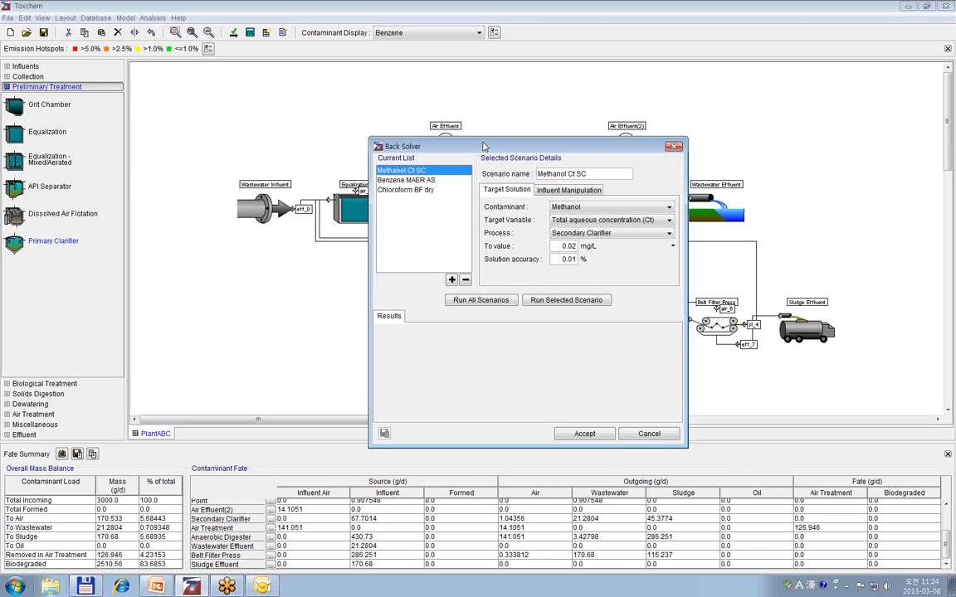
Open the Industrial Wastewater Treatment Plant sample layout and solve it
left_click(659, 438)
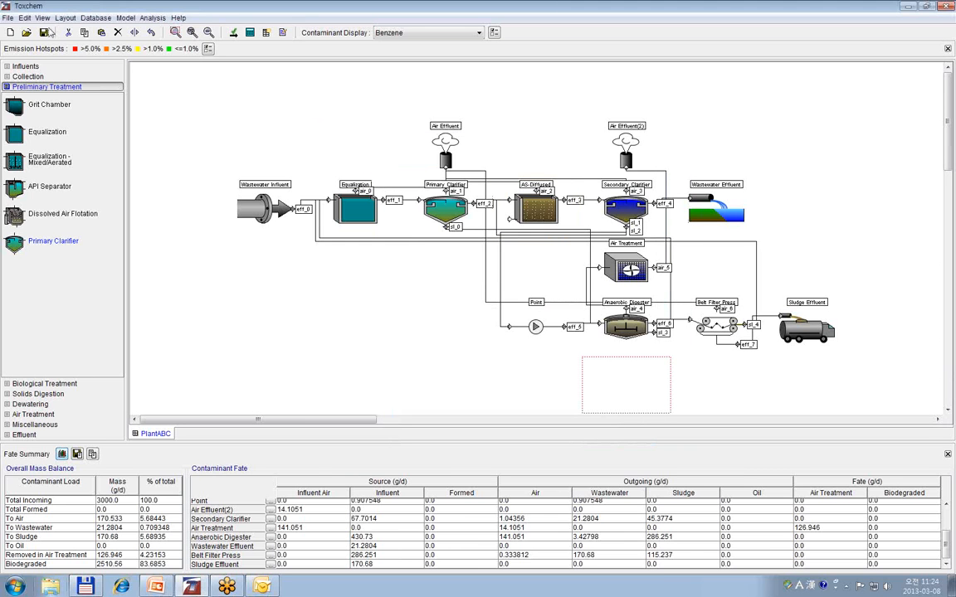
left_click(7, 18)
mouse_move(48, 91)
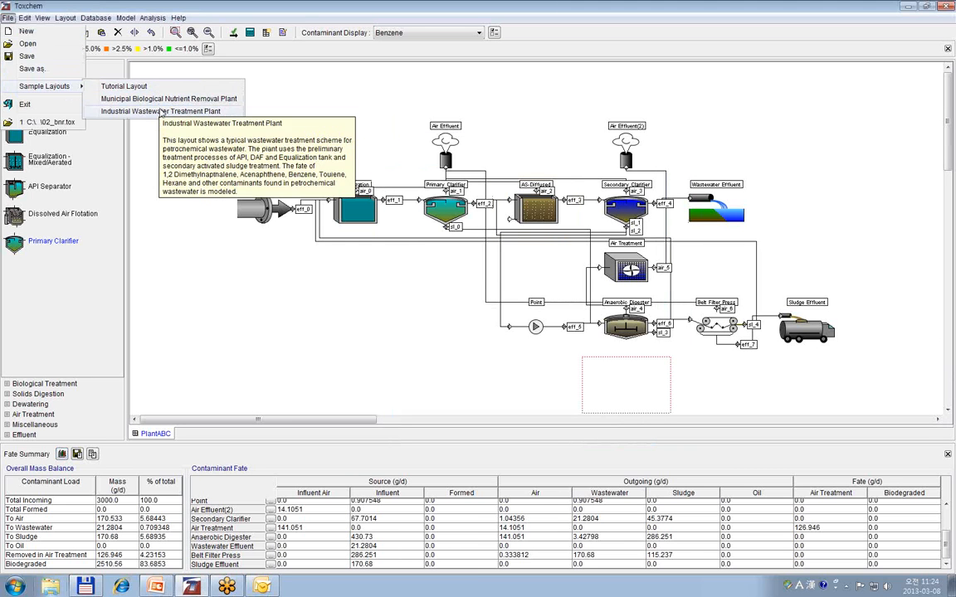
left_click(153, 111)
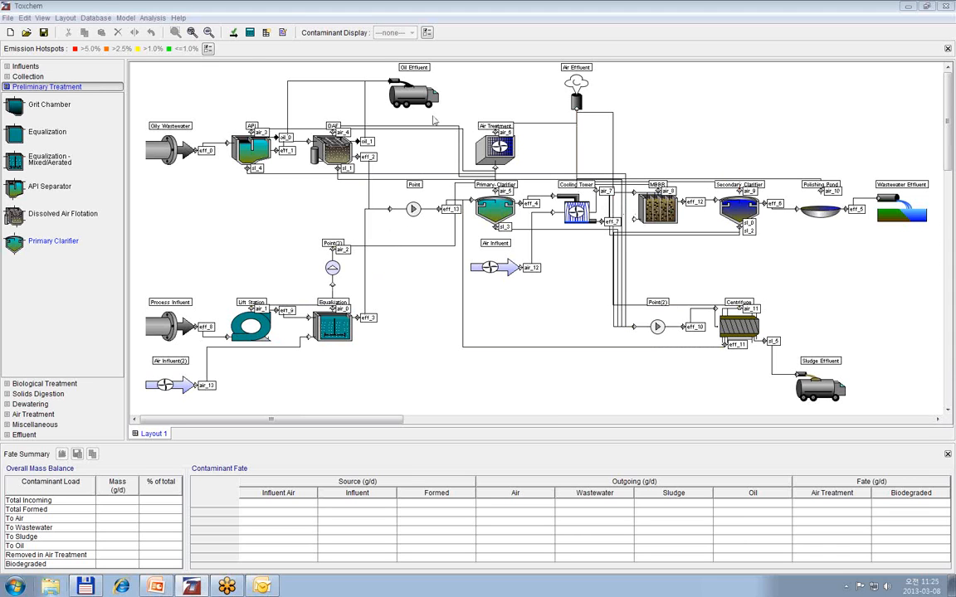
left_click(249, 34)
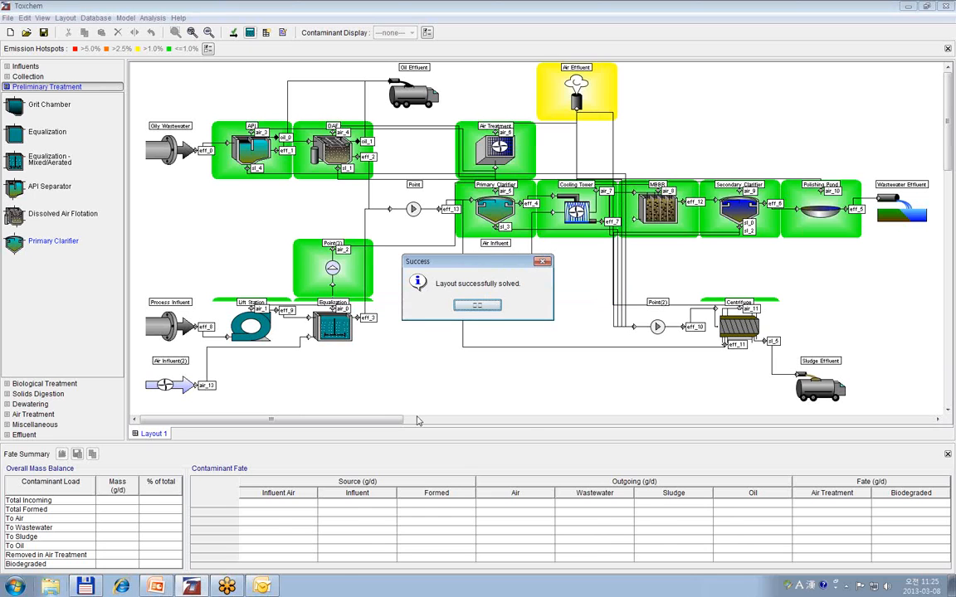
left_click(477, 305)
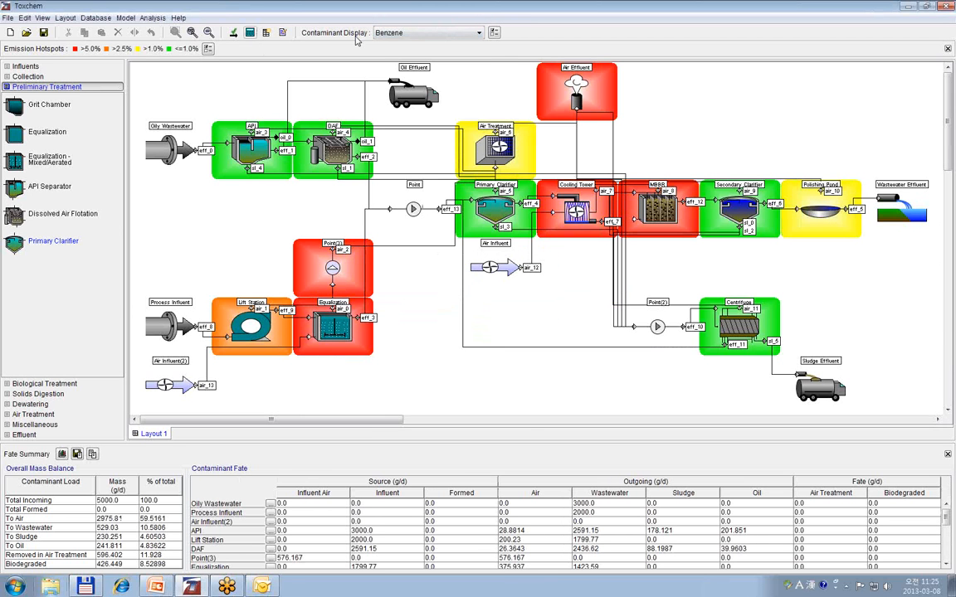
Compare the emission hotspots of Xylene,P- (1,4-Xylene), Naphthalene, Benzene and Toluene, leaving Toluene as the displayed contaminant
left_click(436, 33)
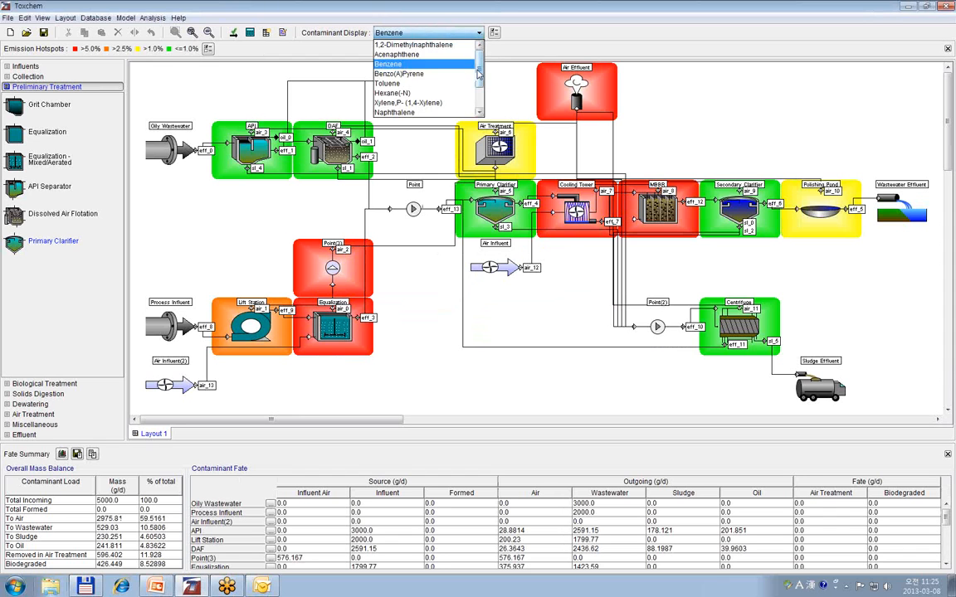
mouse_move(478, 75)
left_mouse_down()
mouse_move(486, 111)
mouse_move(481, 67)
left_mouse_up()
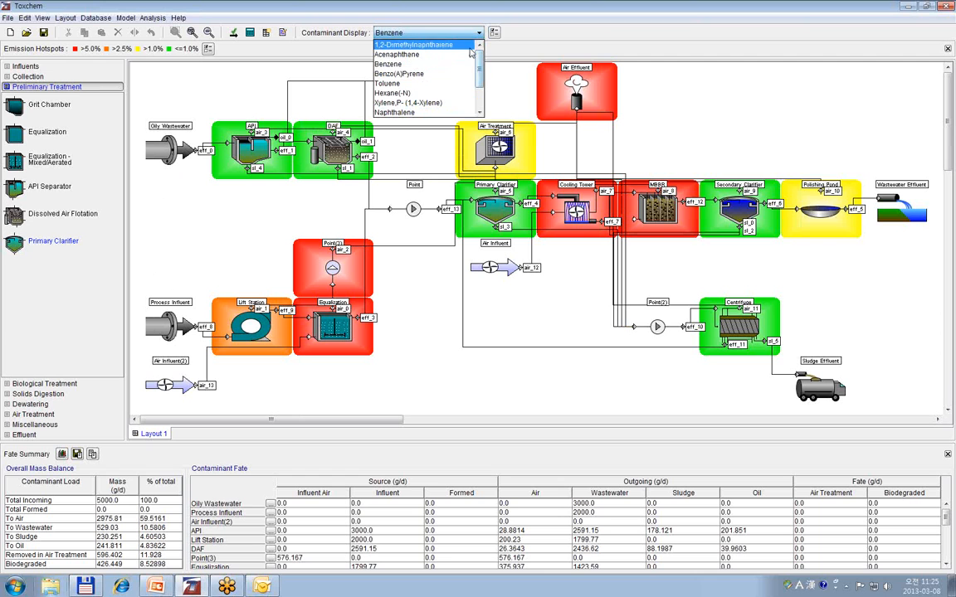
left_click(450, 105)
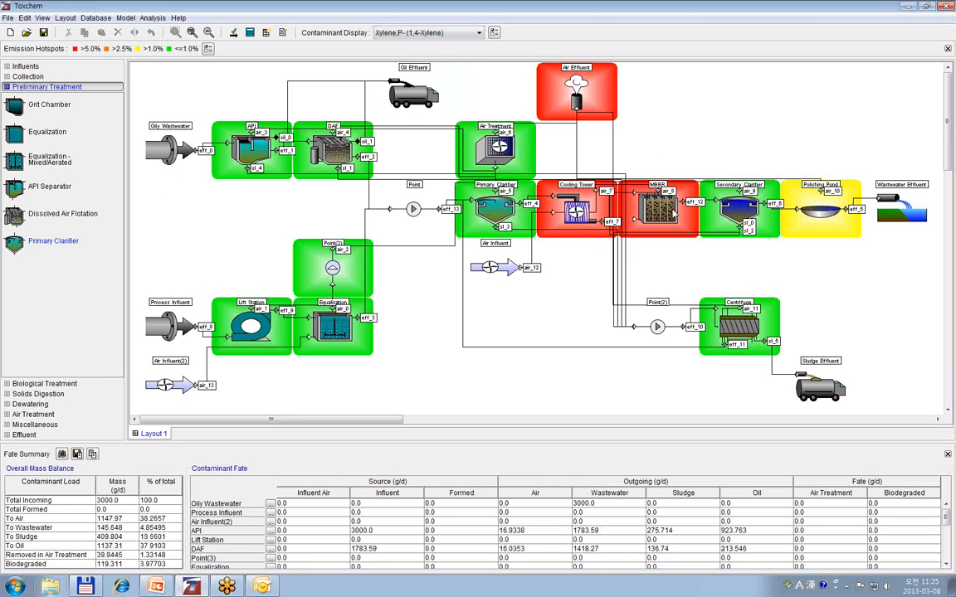
left_click(428, 34)
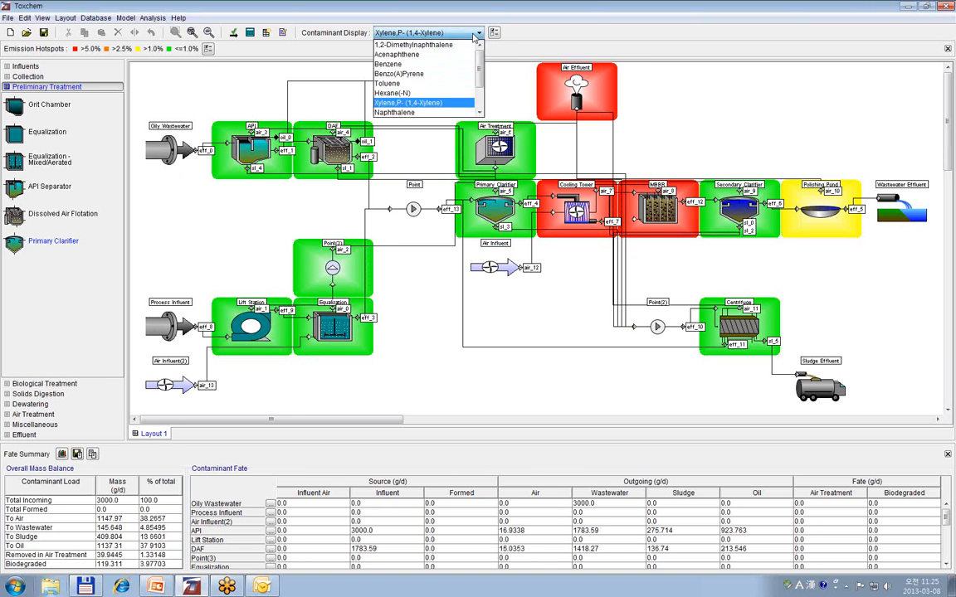
left_click(432, 113)
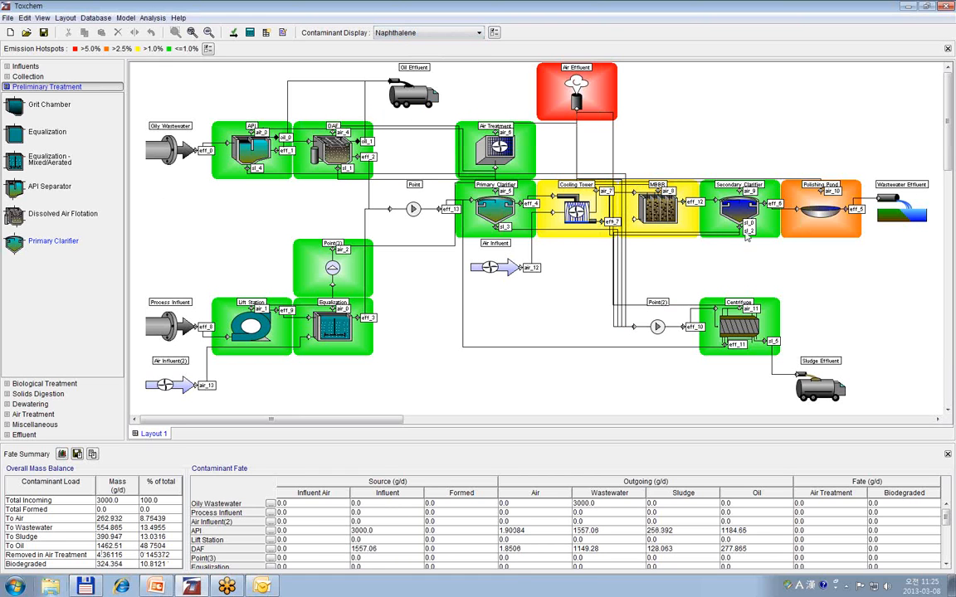
left_click(478, 34)
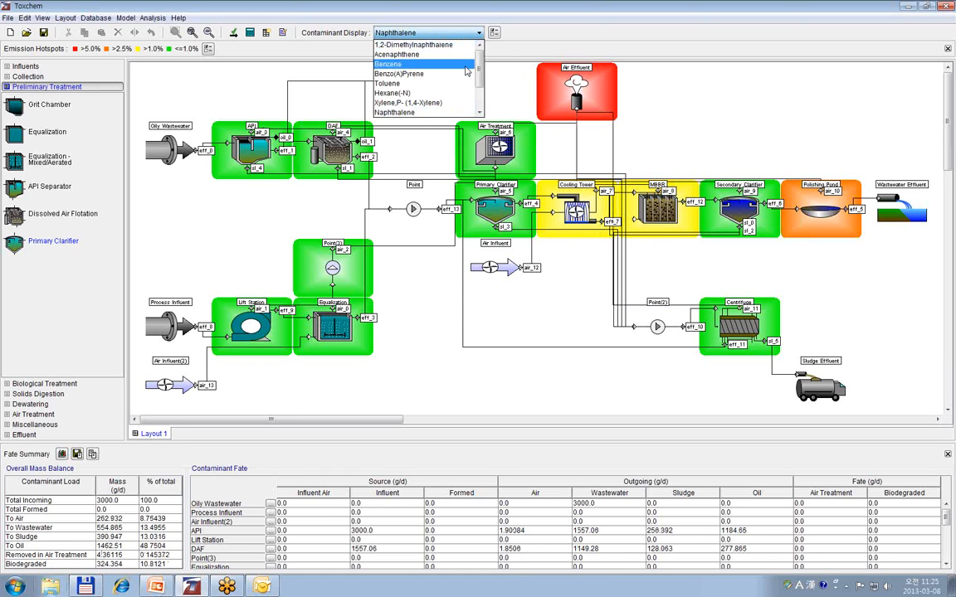
left_click(431, 62)
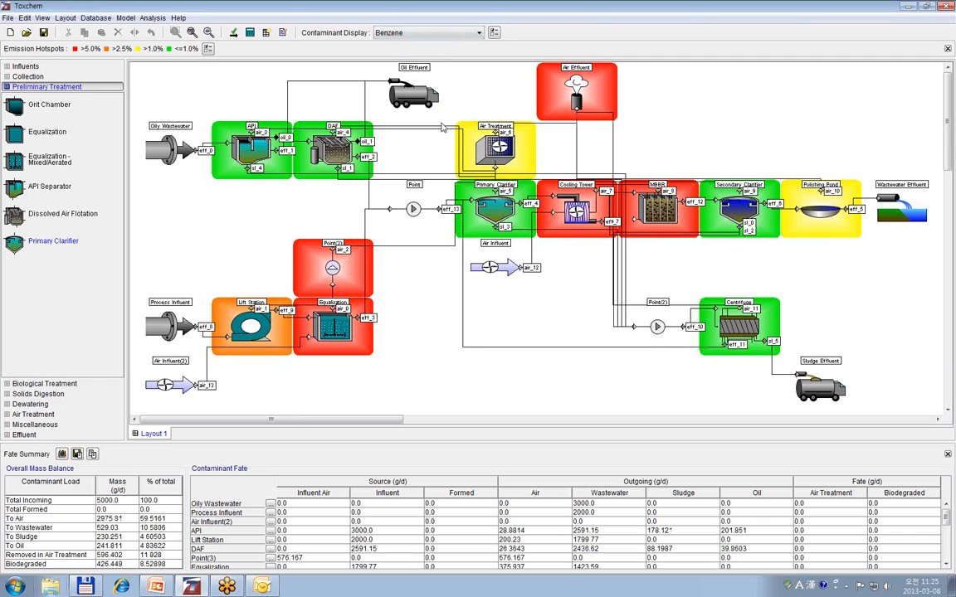
left_click(478, 34)
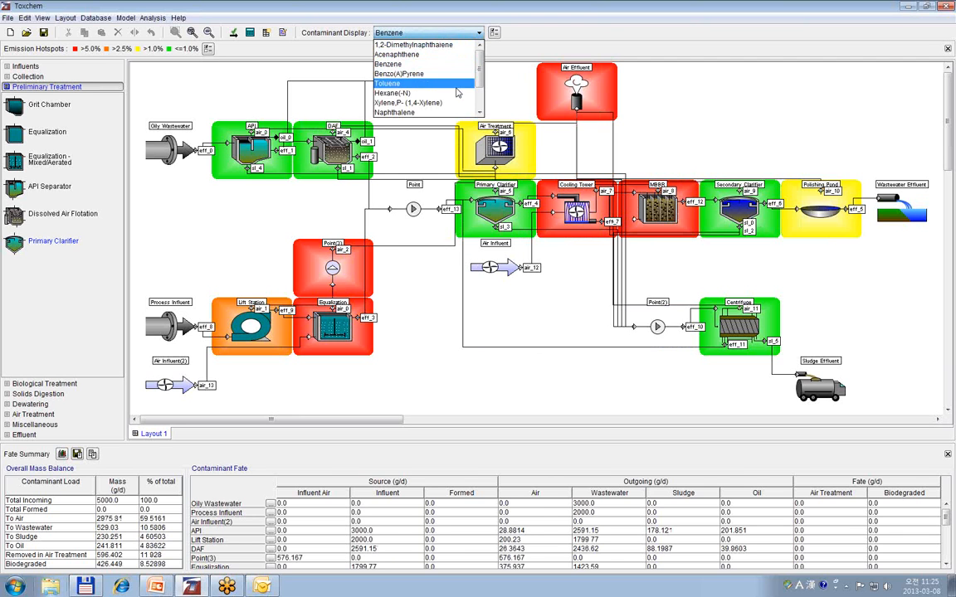
left_click(413, 83)
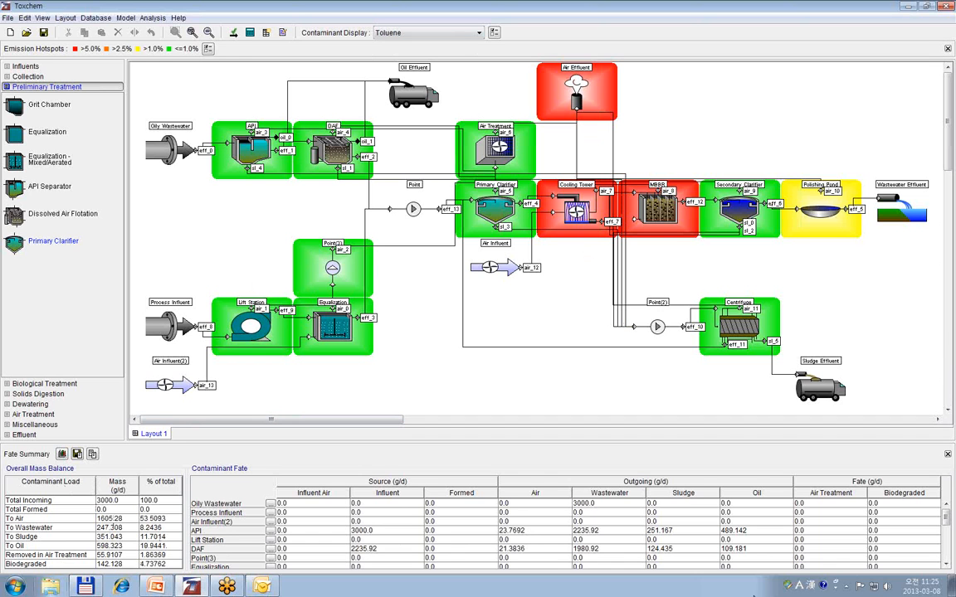
left_click(125, 18)
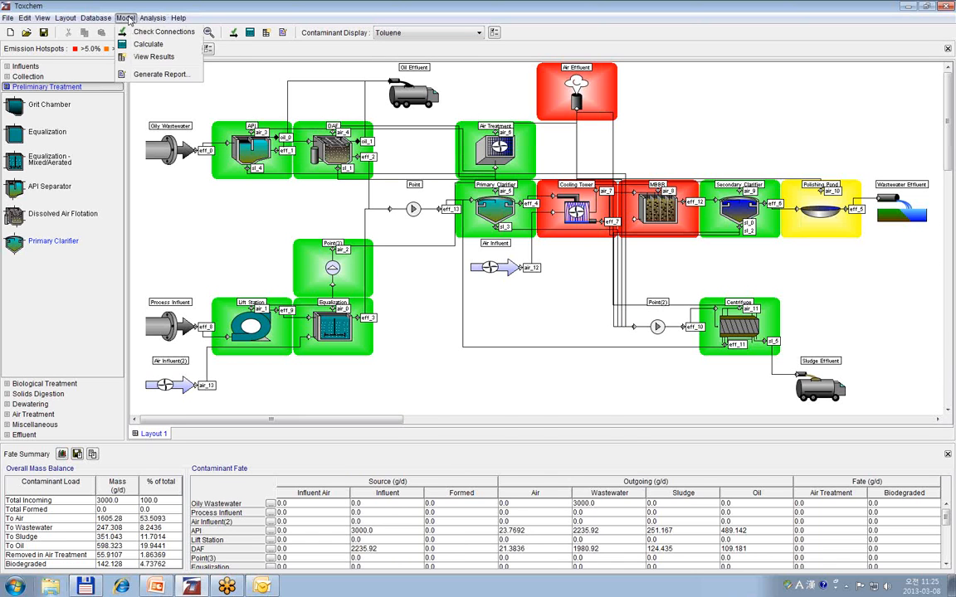
mouse_move(155, 20)
left_click(169, 43)
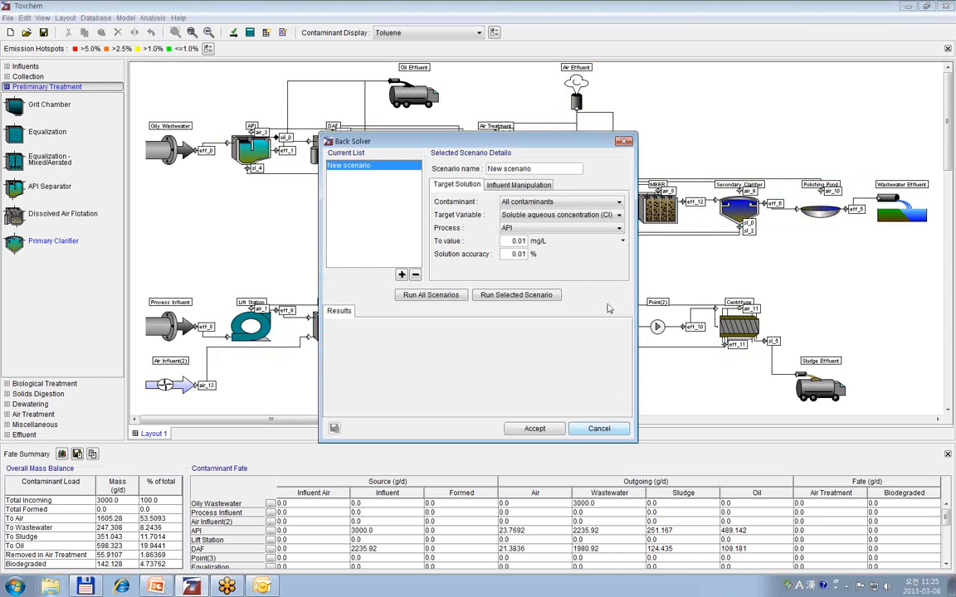
left_click_drag(503, 145, 555, 254)
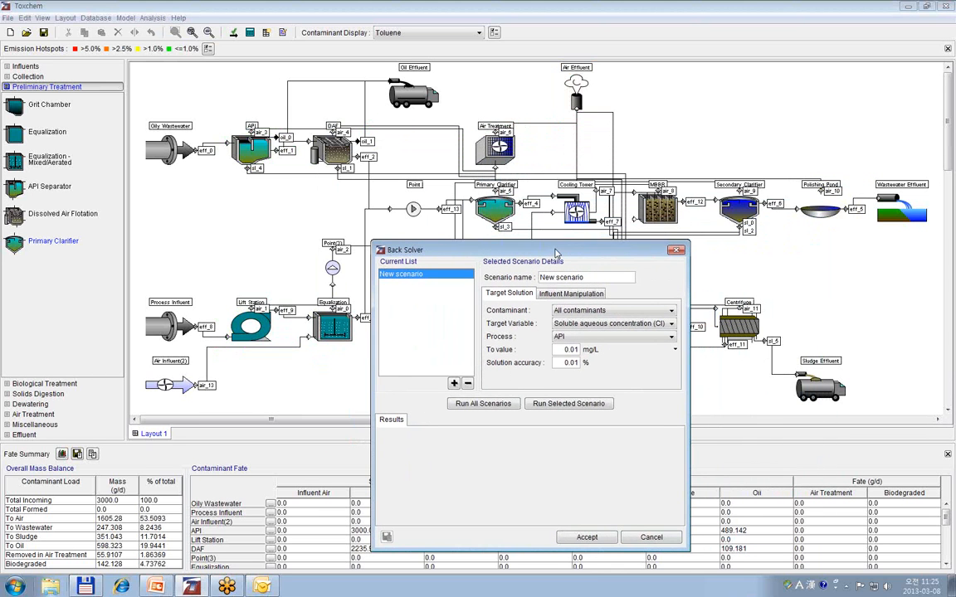
left_click(671, 540)
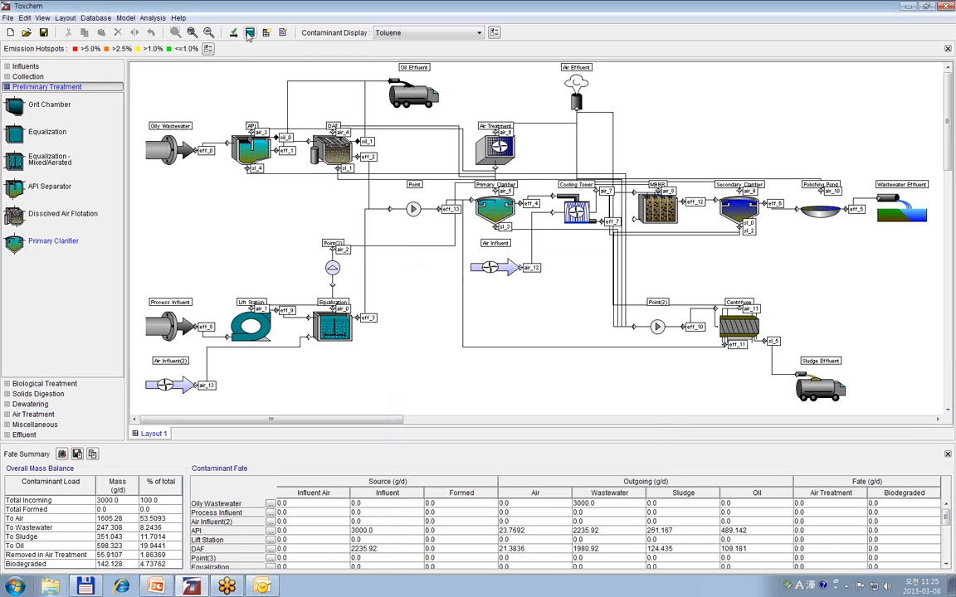
Solve the layout again and review the Benzene row of the Air Emissions results table, closing the results when done
left_click(250, 32)
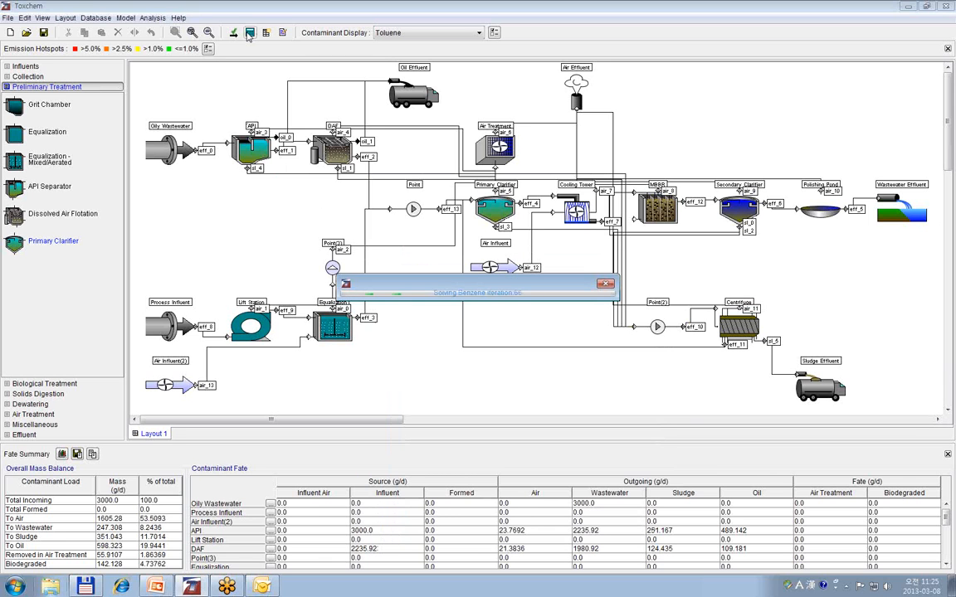
key("Return")
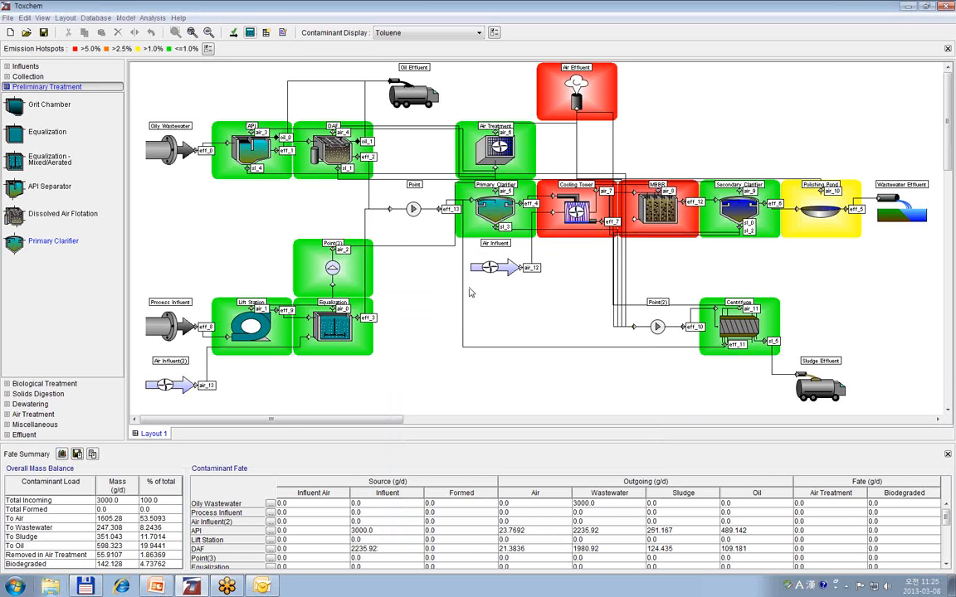
left_click(266, 33)
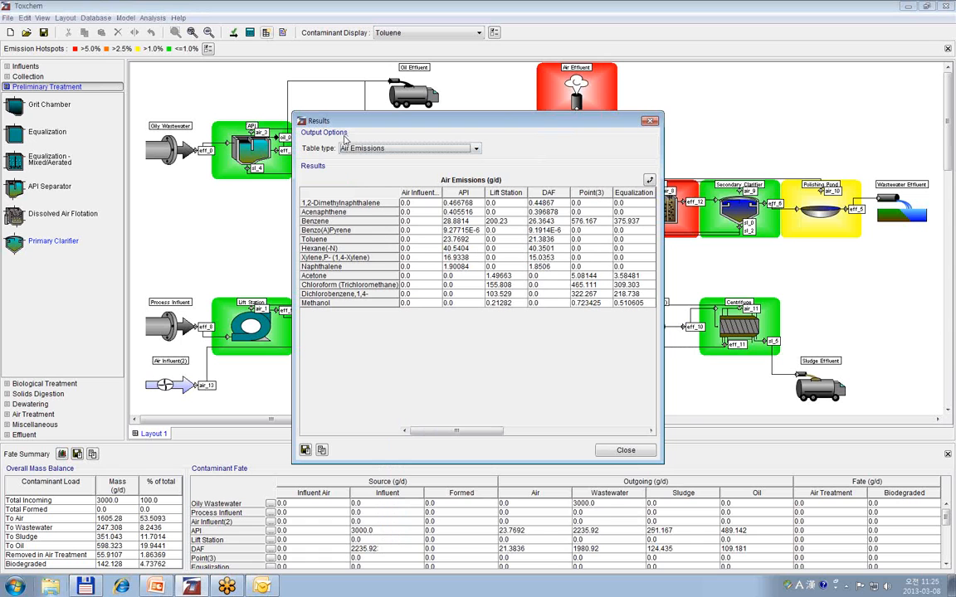
left_click(381, 221)
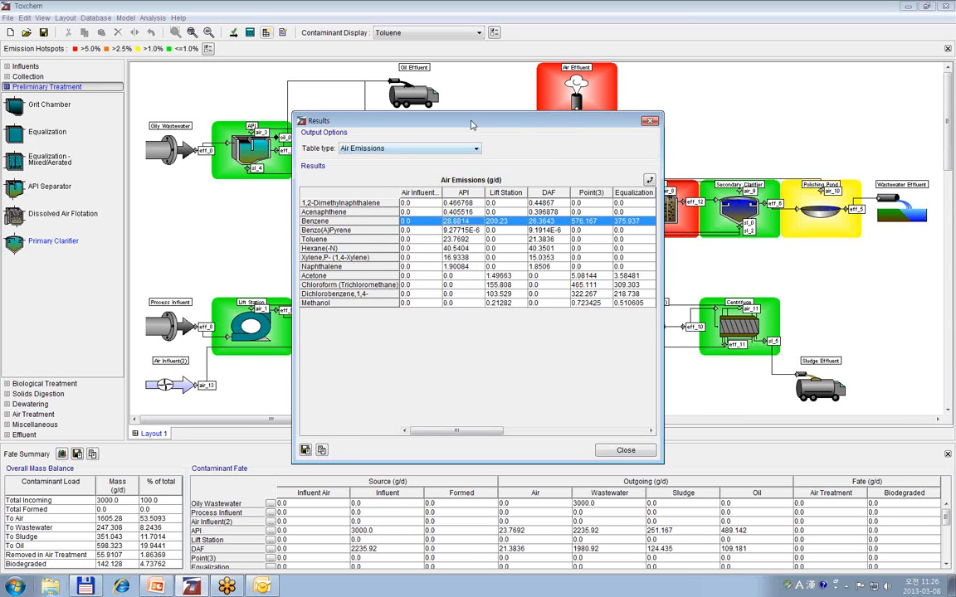
left_click_drag(425, 121, 671, 148)
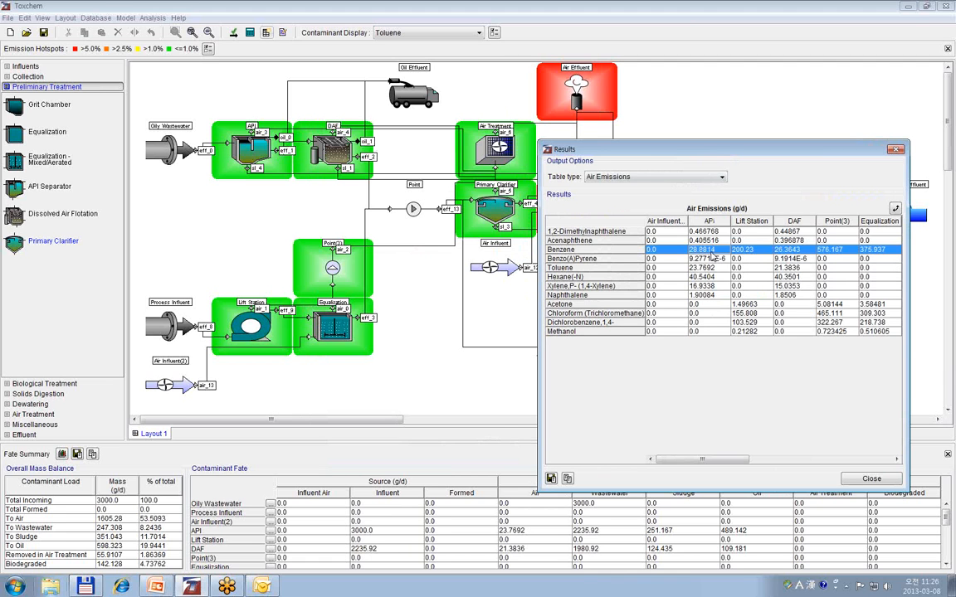
left_click(856, 482)
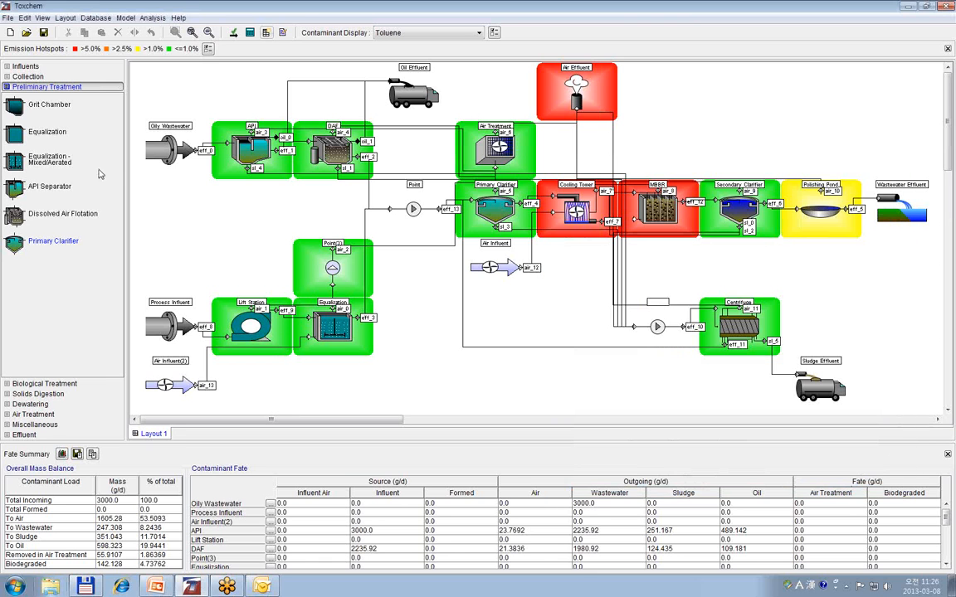
Check the contaminant concentrations of the Oily Wastewater influent, including Benzene, without changing them
right_click(168, 148)
left_click(207, 156)
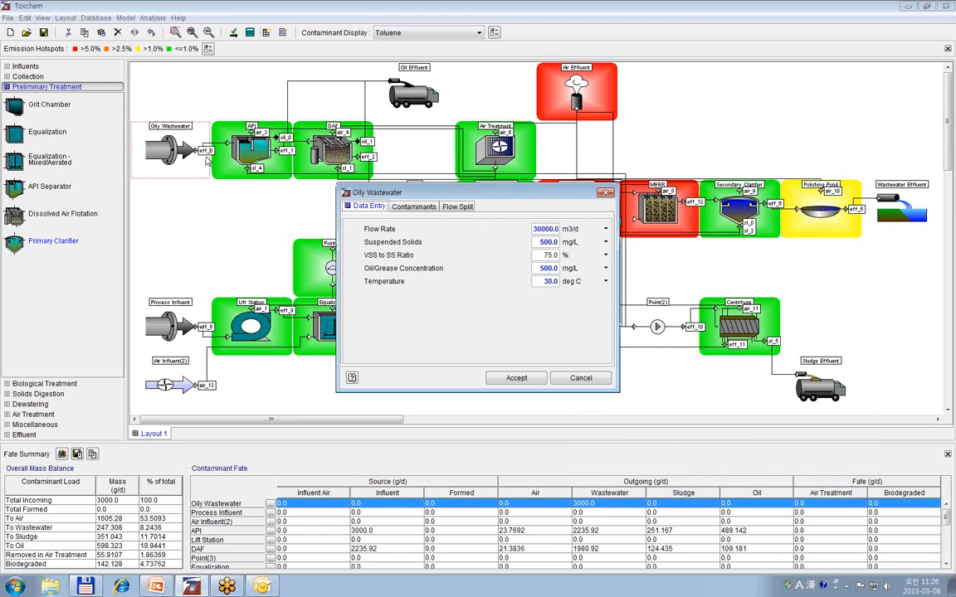
left_click(413, 207)
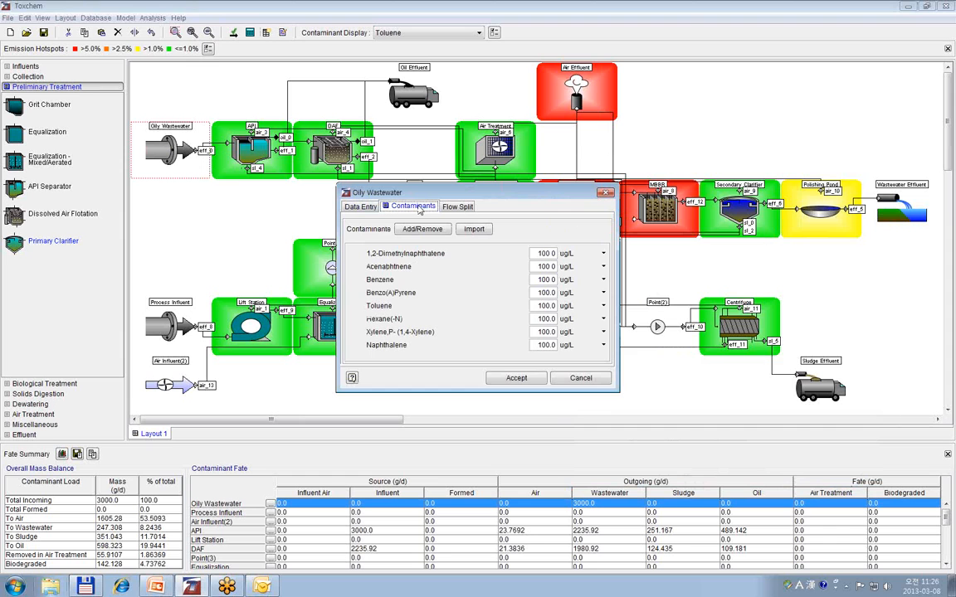
left_click(540, 282)
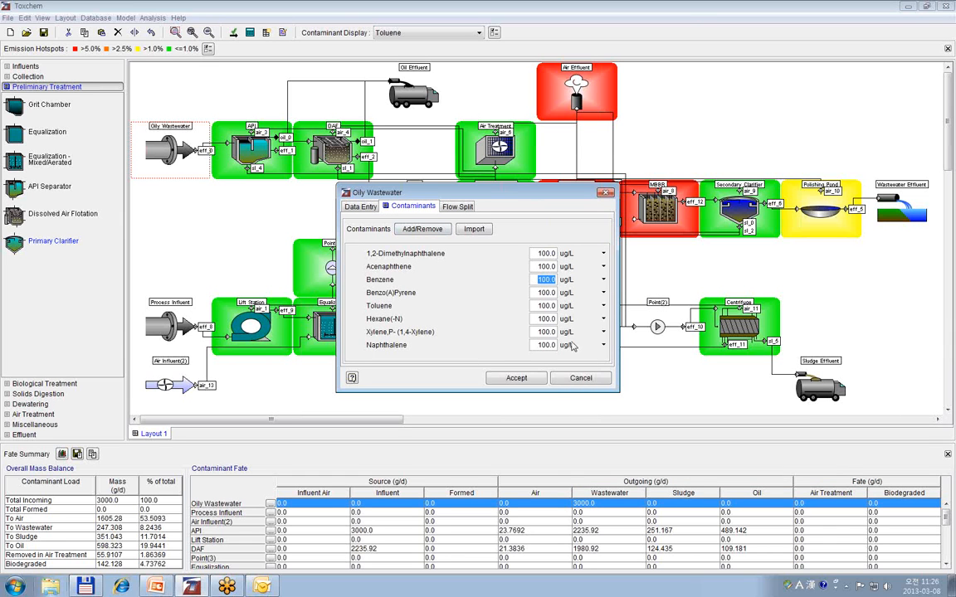
left_click(596, 384)
Set up the new Back Solver scenario for Benzene with Mass air emission rate as the target variable
left_click(153, 17)
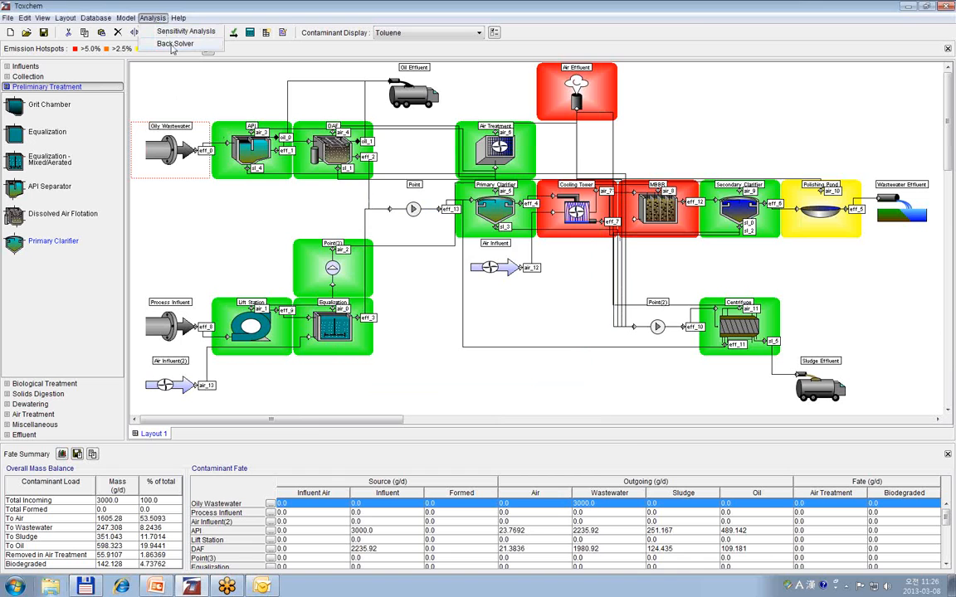
left_click(174, 44)
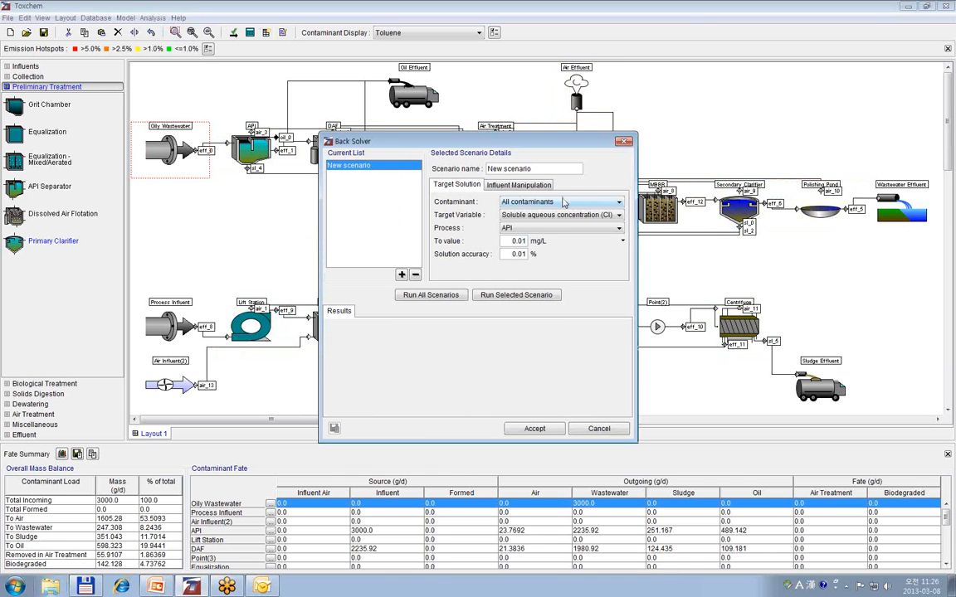
left_click(563, 202)
left_click(564, 249)
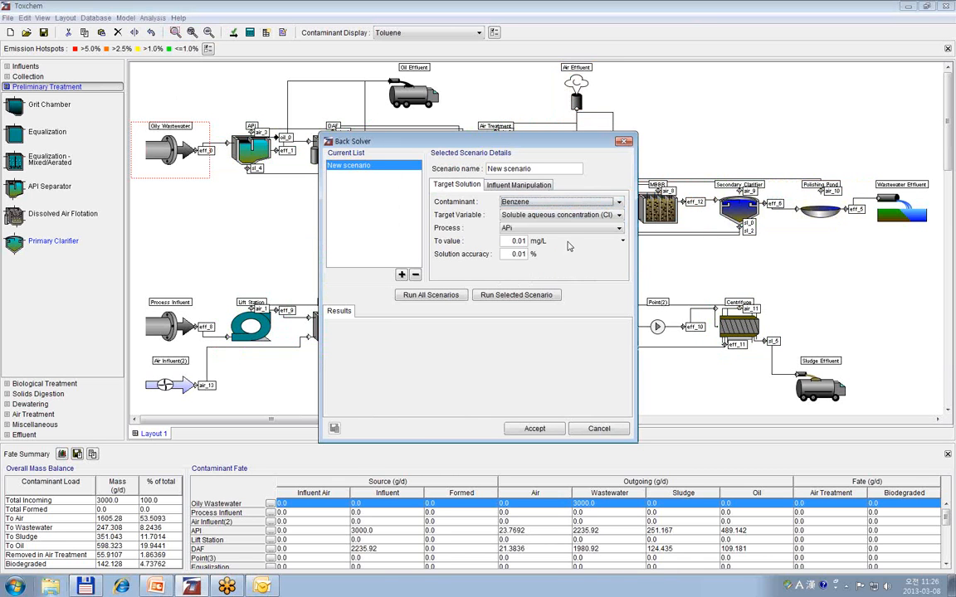
left_click(571, 216)
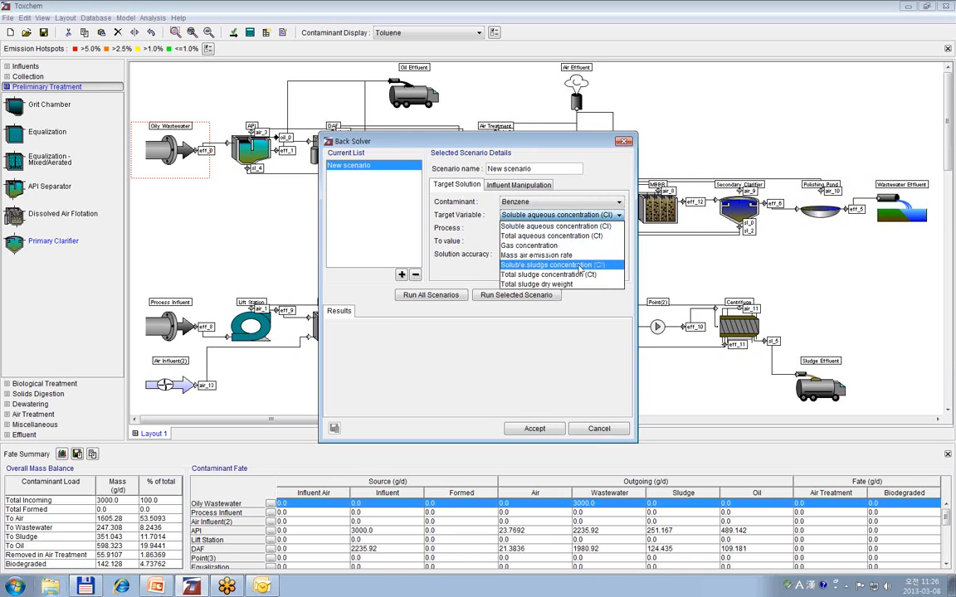
left_click(562, 256)
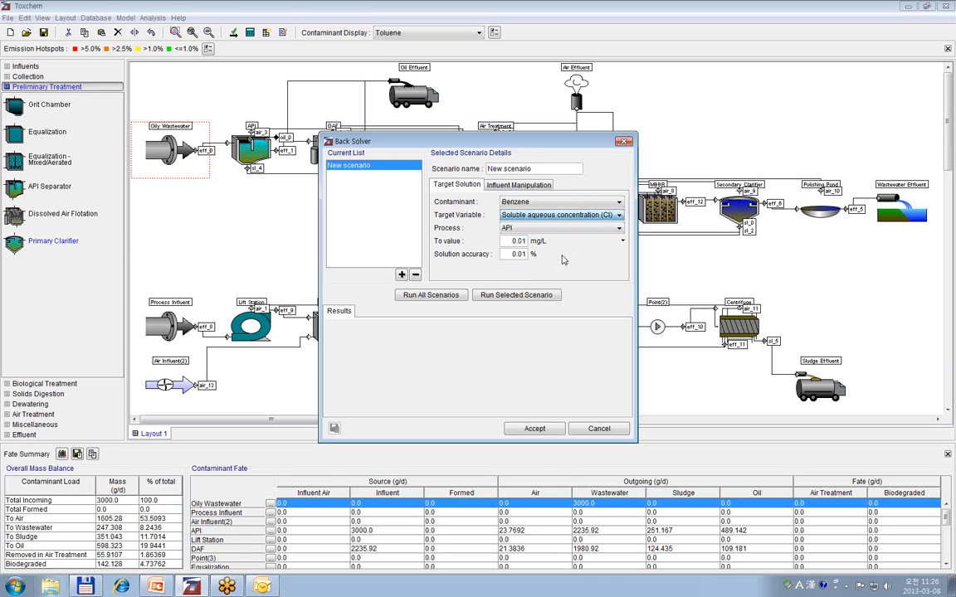
left_click(542, 216)
left_click(573, 256)
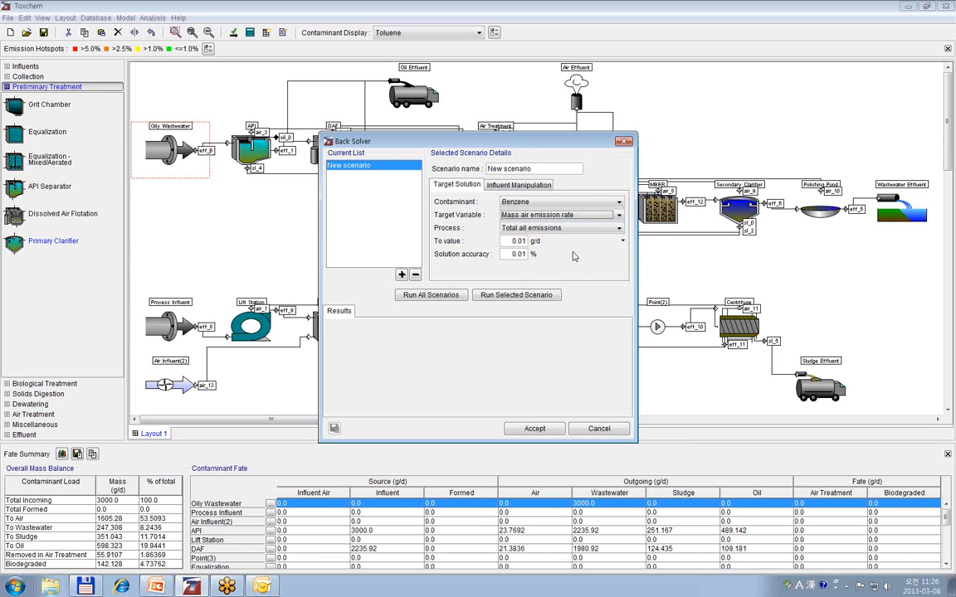
Set the scenario's target value to 10 g/d, run all scenarios, and accept the Back Solver settings
double_click(510, 241)
type("10")
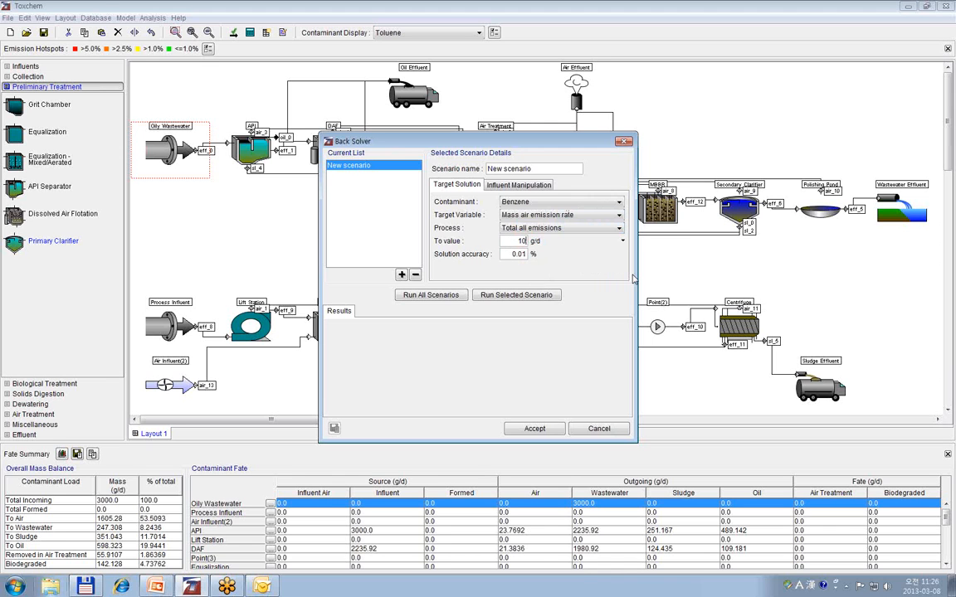
left_click(417, 298)
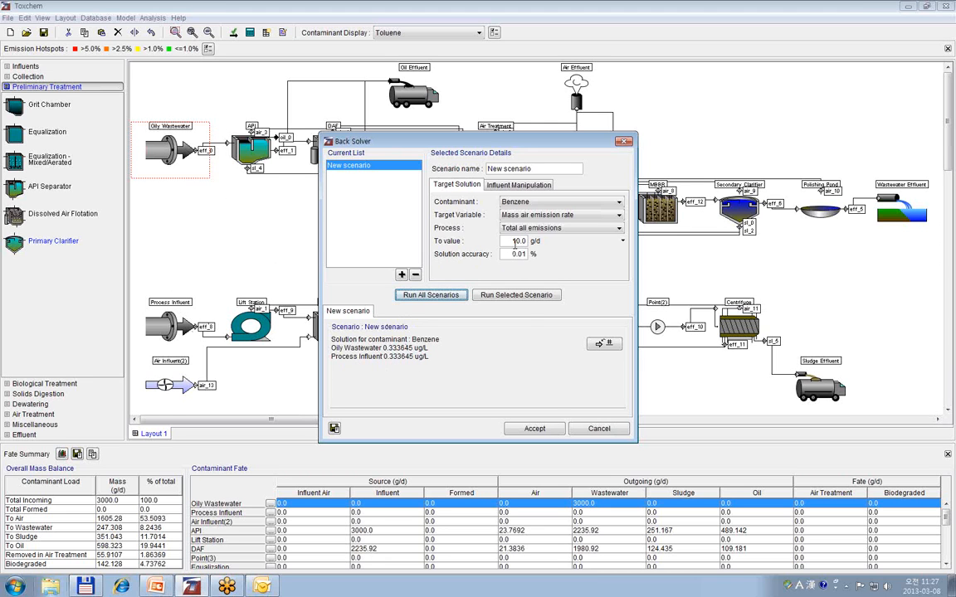
left_click(547, 429)
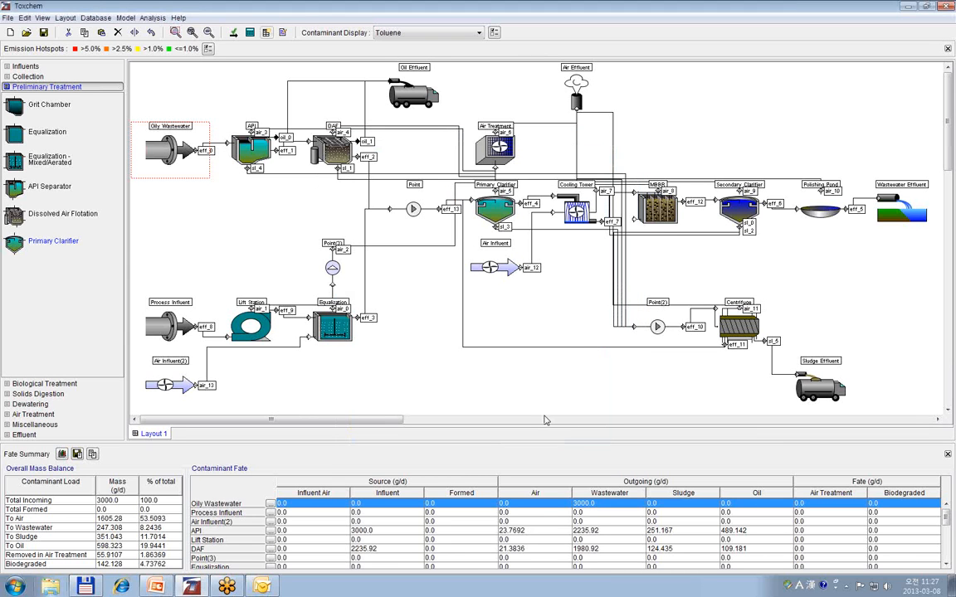
left_click(565, 370)
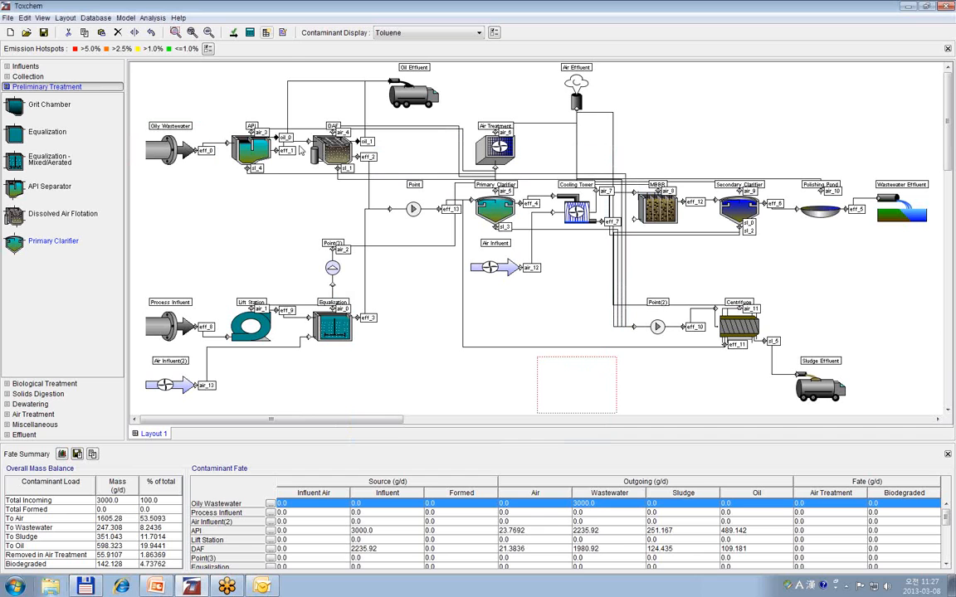
left_click(242, 101)
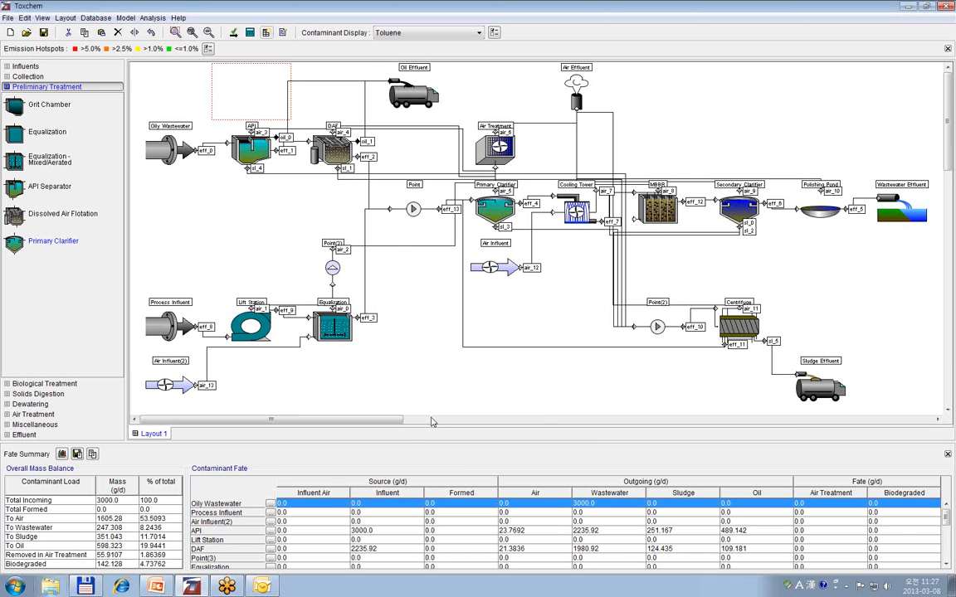
left_click(947, 30)
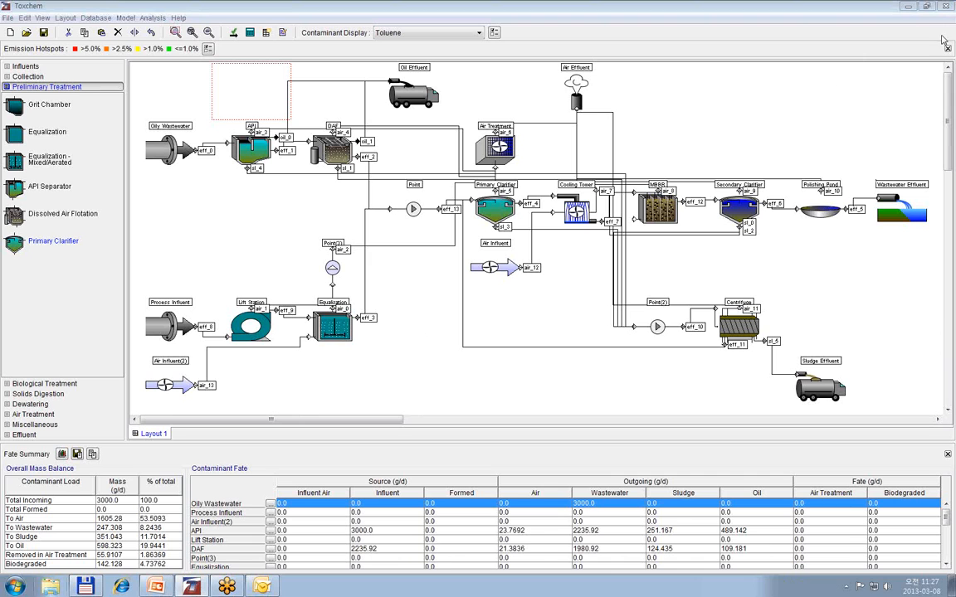